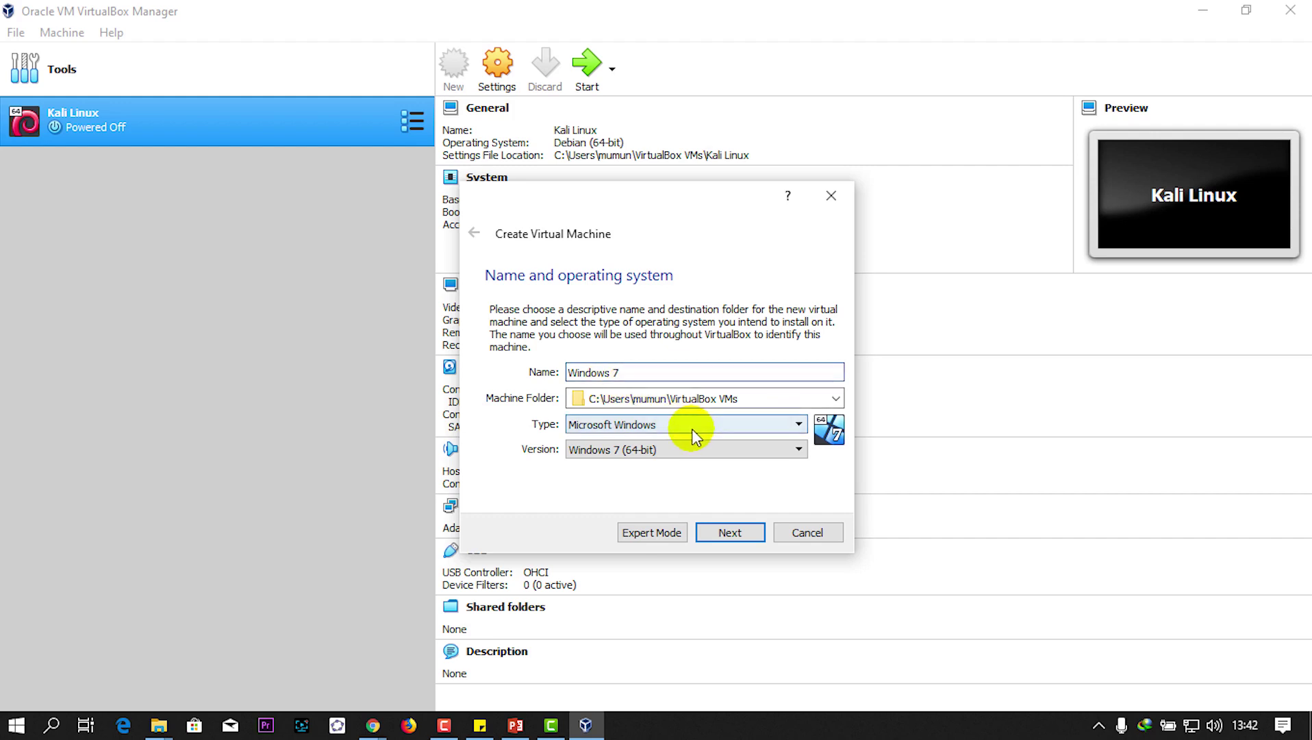
Step: Keep type Microsoft Windows, choose version Windows 7 (64-bit), and advance to Memory size
left_click(679, 425)
left_click(679, 425)
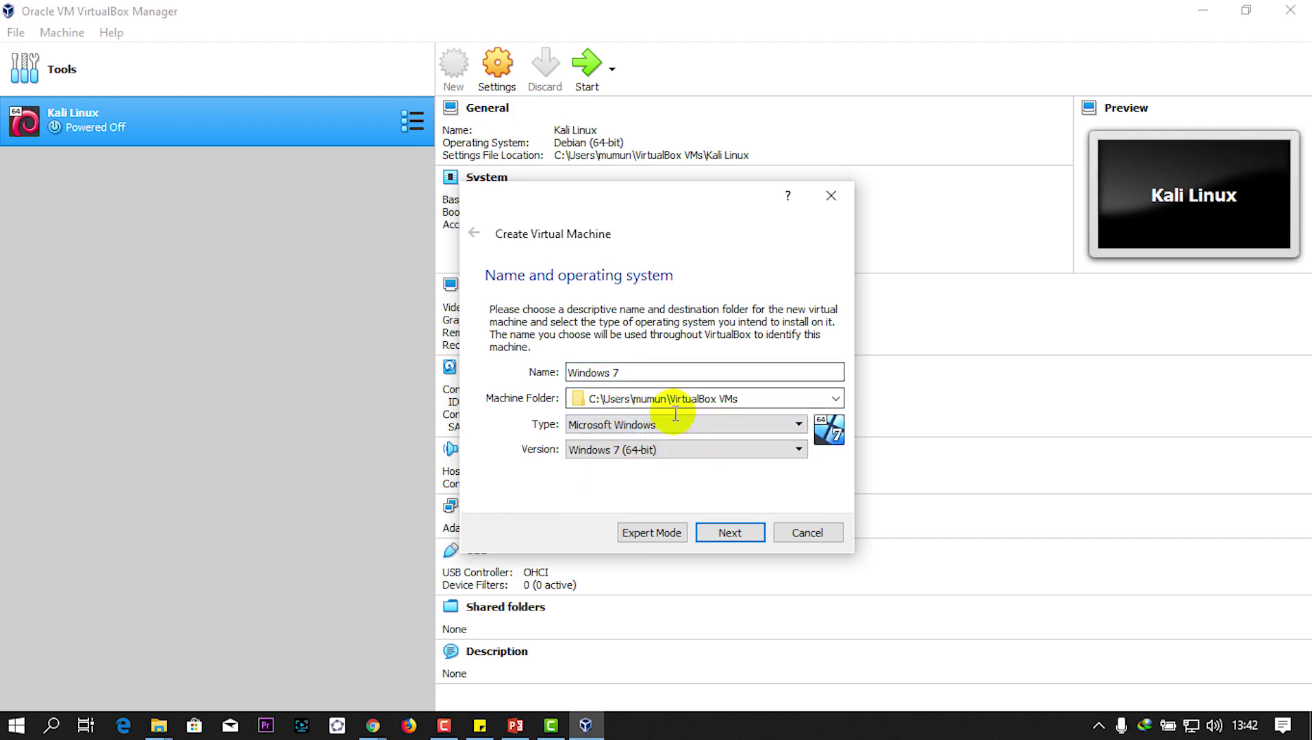
left_click(652, 428)
left_click(655, 430)
left_click(654, 428)
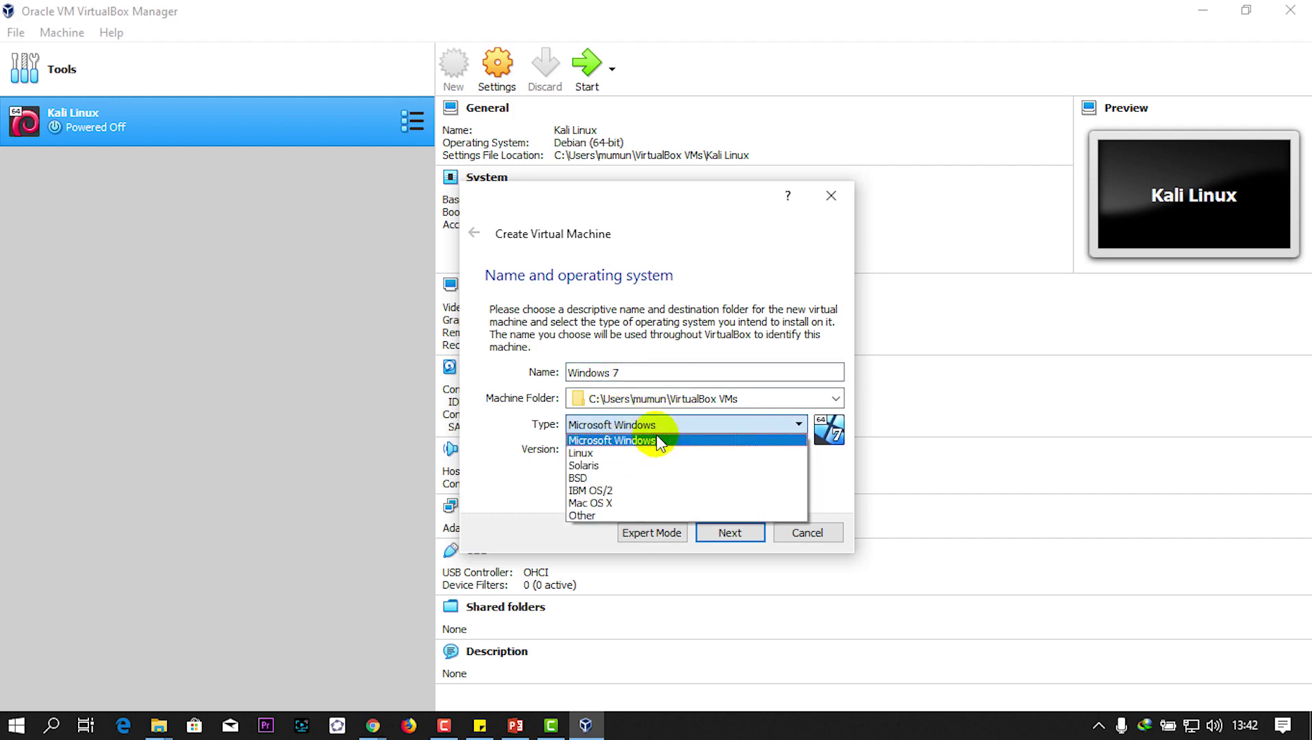
left_click(654, 450)
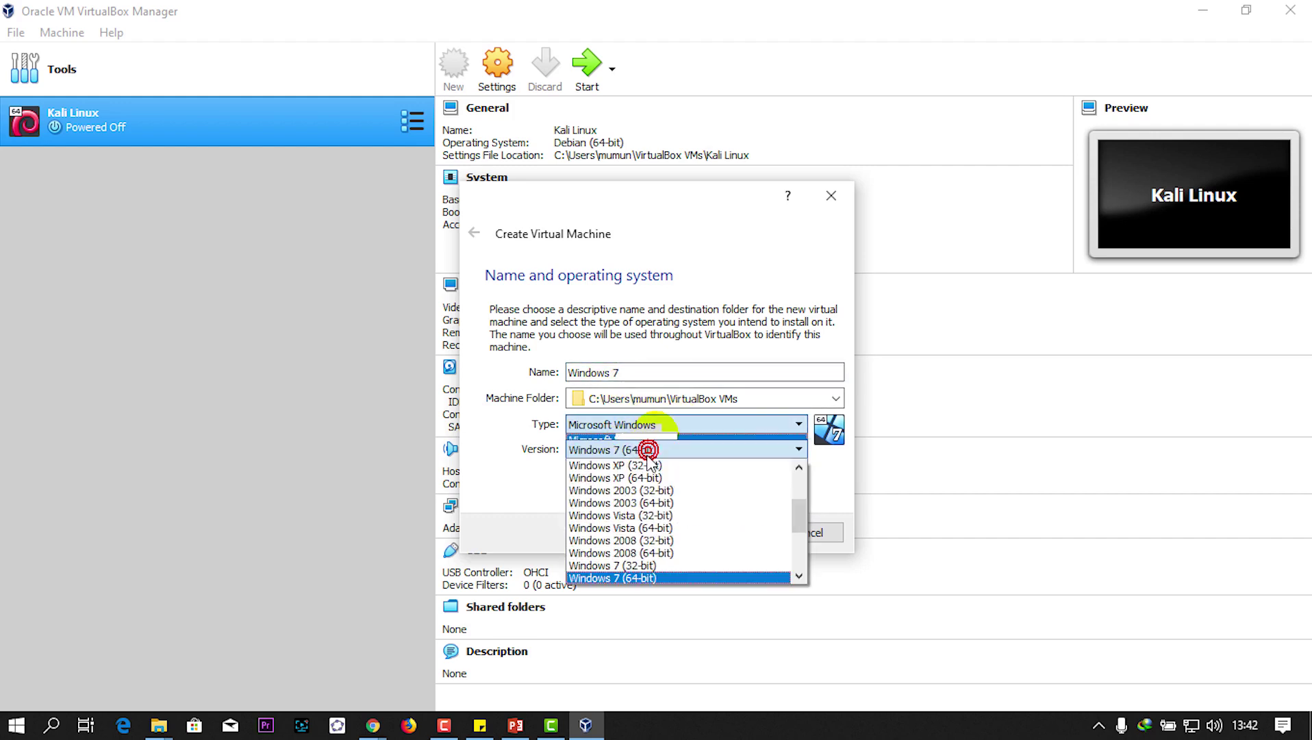
left_click(642, 579)
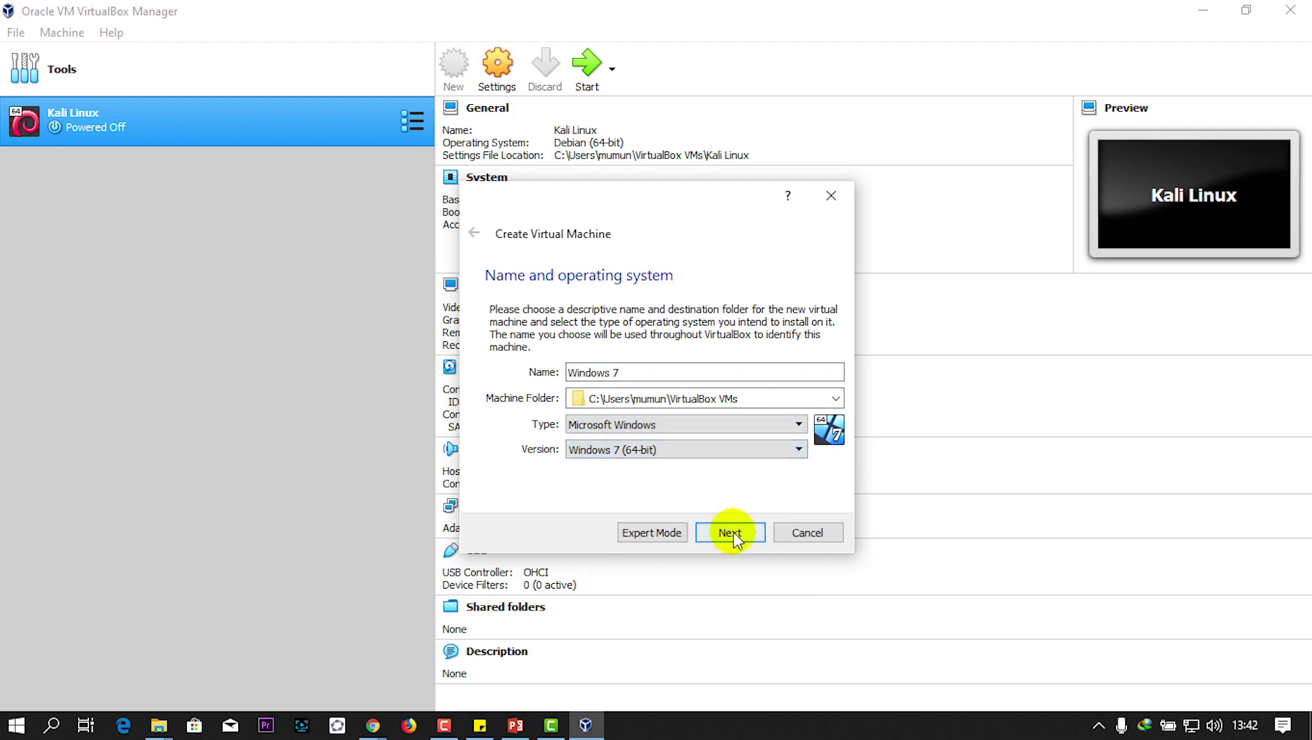
left_click(717, 454)
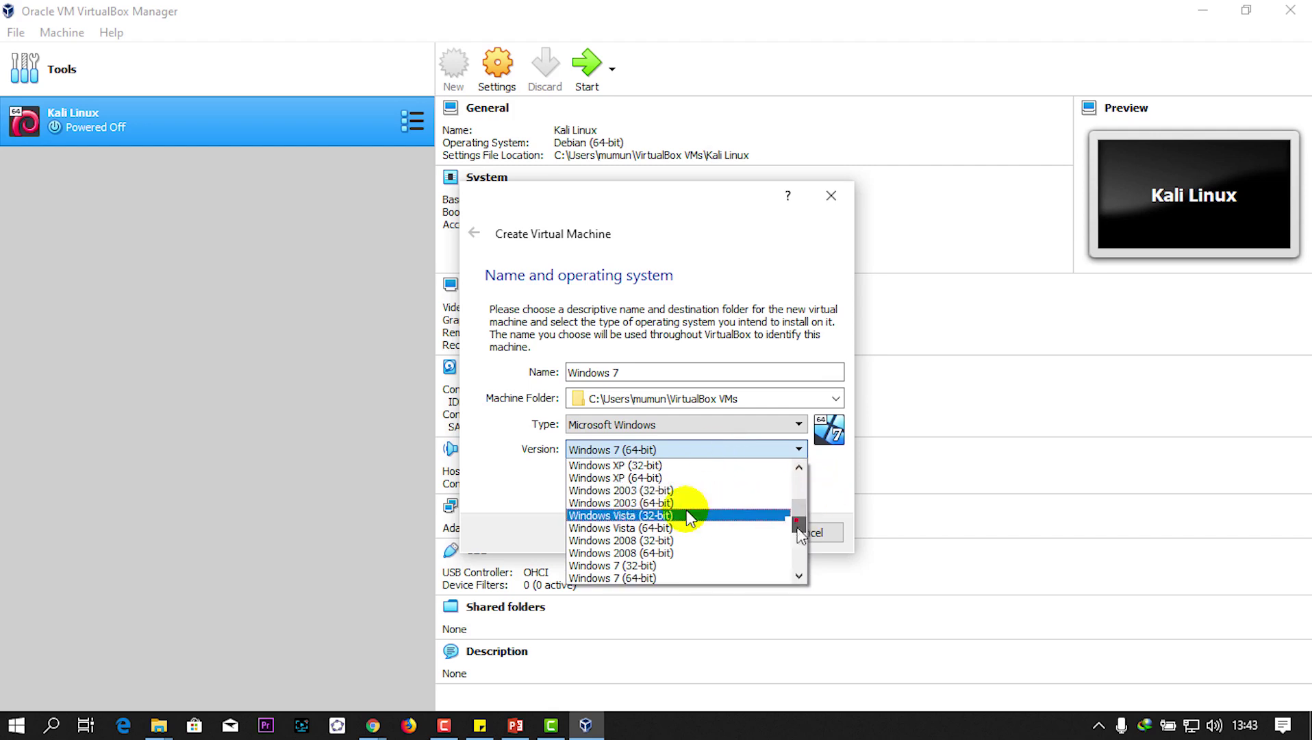
mouse_move(798, 524)
left_mouse_down()
mouse_move(793, 576)
mouse_move(798, 519)
mouse_move(870, 531)
mouse_move(688, 619)
mouse_move(651, 500)
mouse_move(798, 541)
left_mouse_up()
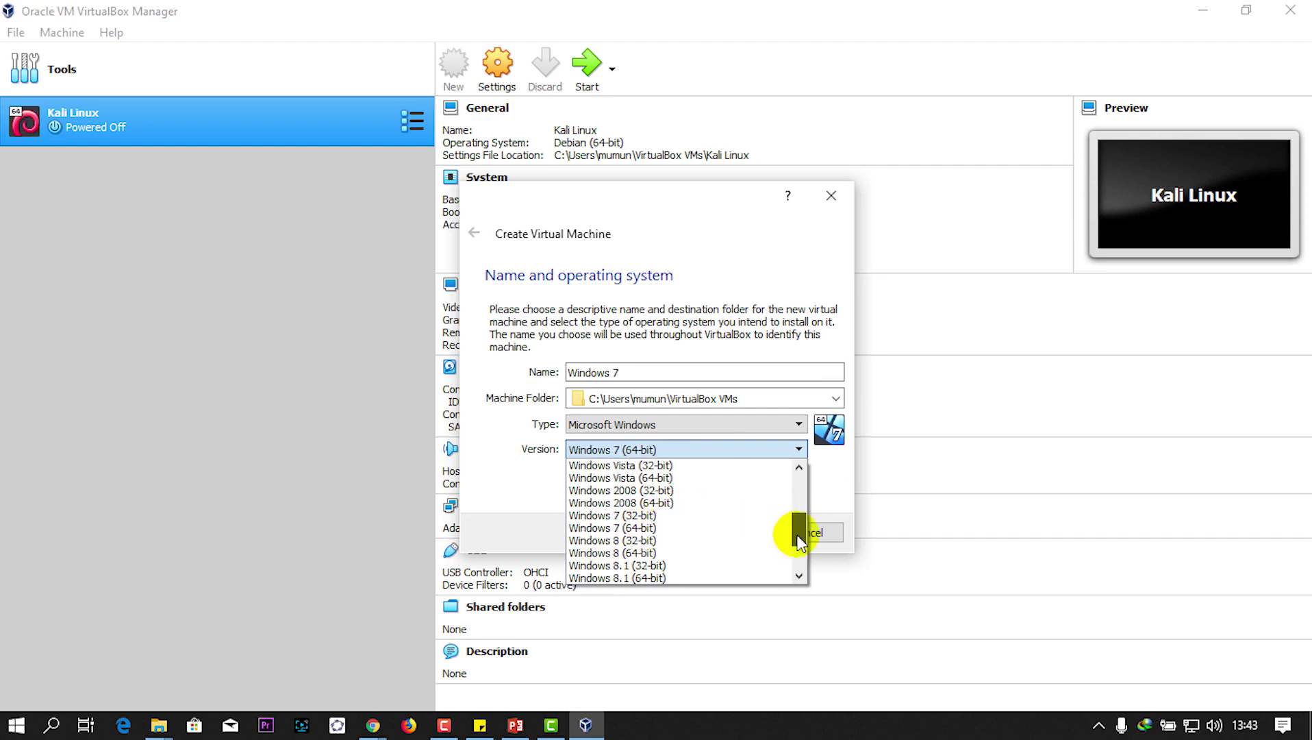
left_click(624, 528)
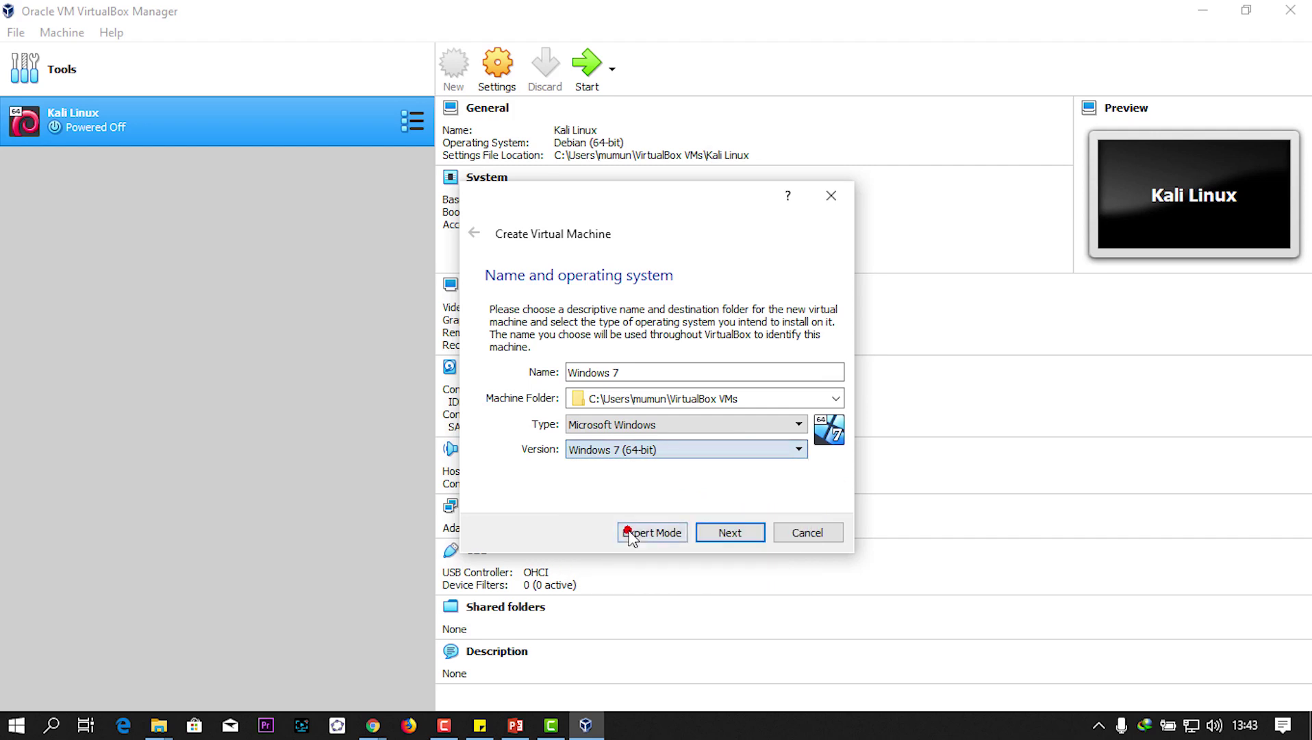
left_click(730, 533)
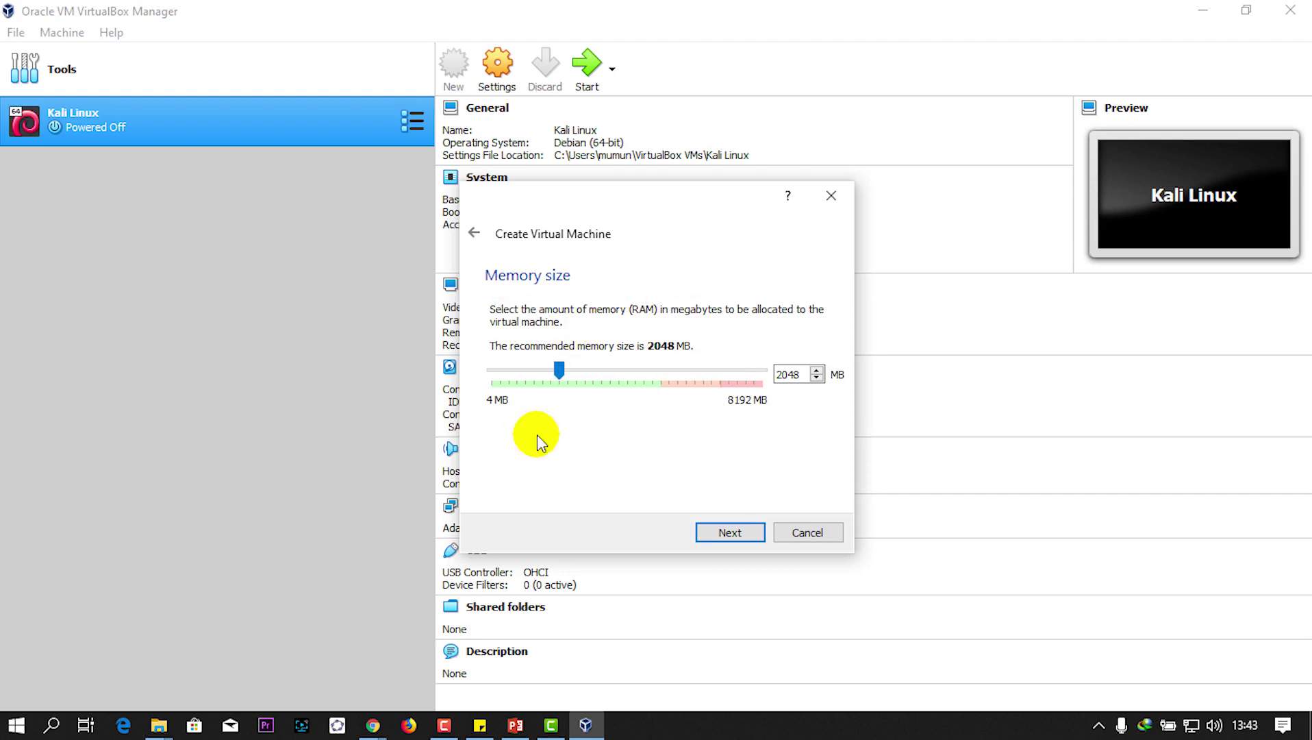
Step: Accept 2048 MB memory and create a dynamically allocated VDI disk enlarged to 51.84 GB
left_click(731, 534)
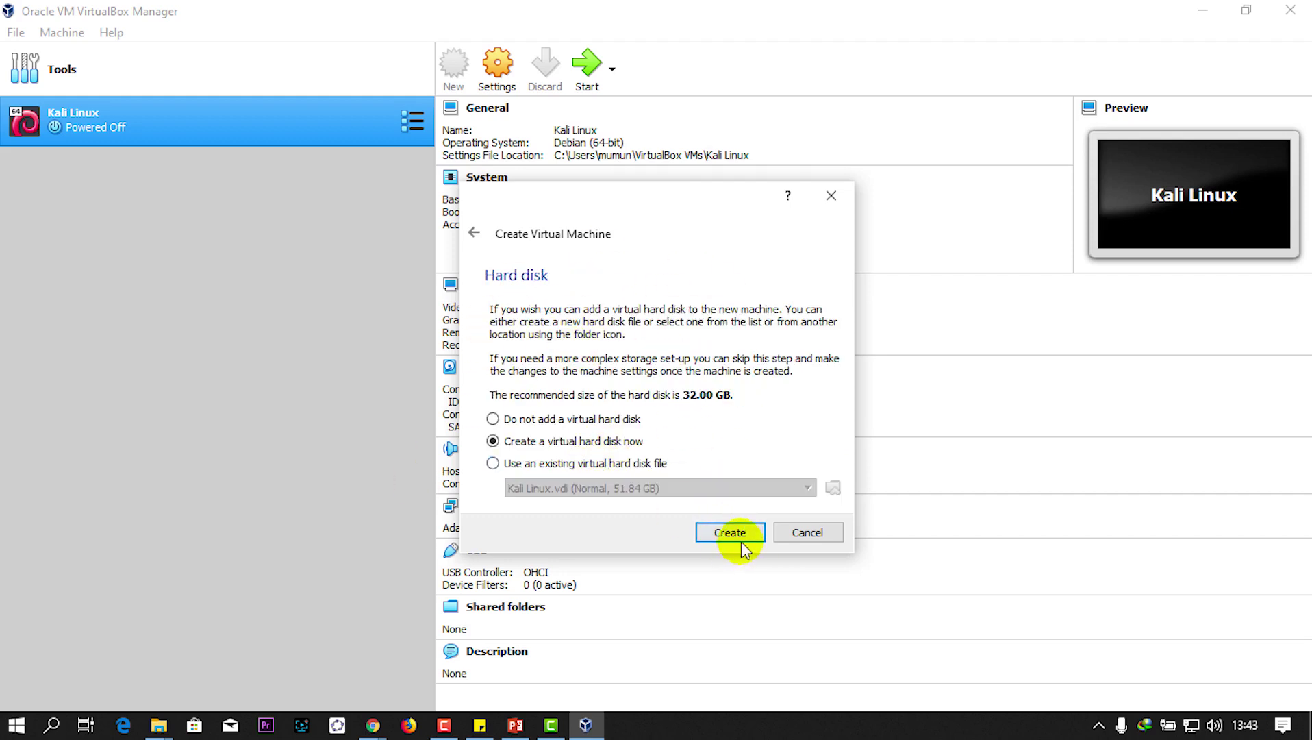
left_click(730, 533)
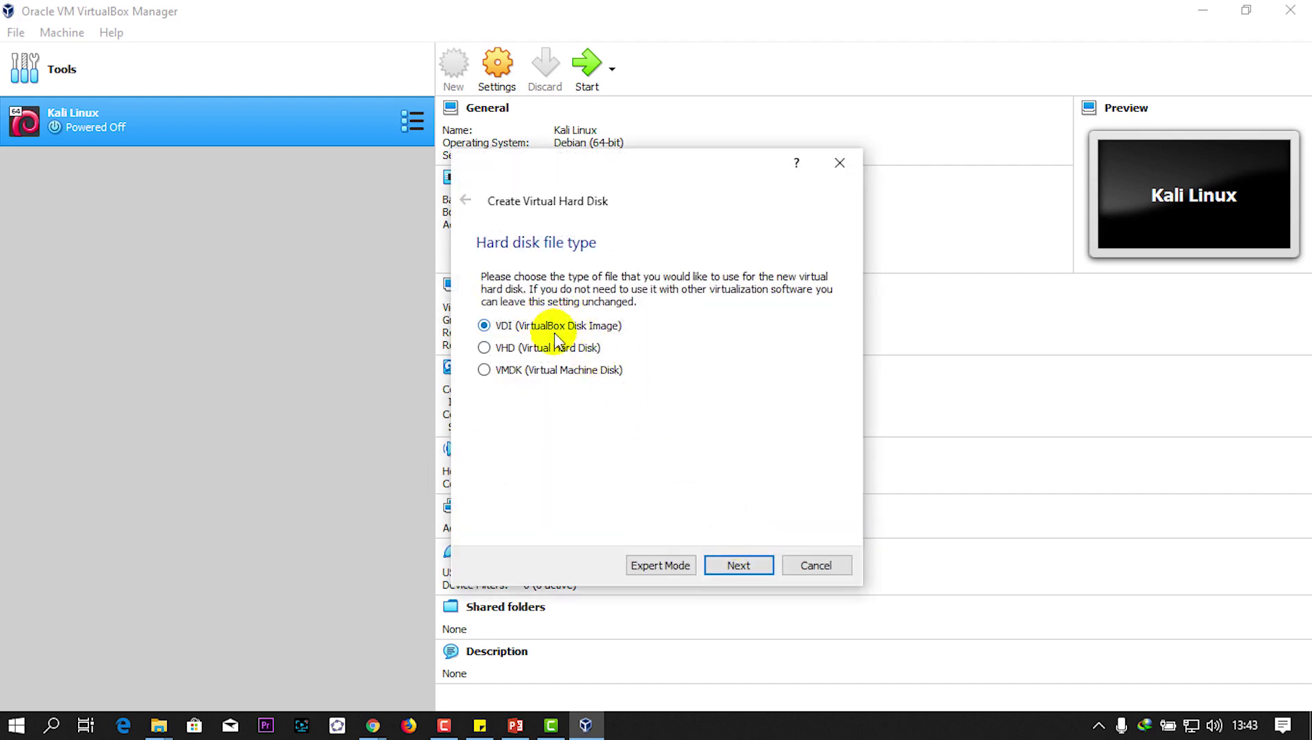
left_click(744, 566)
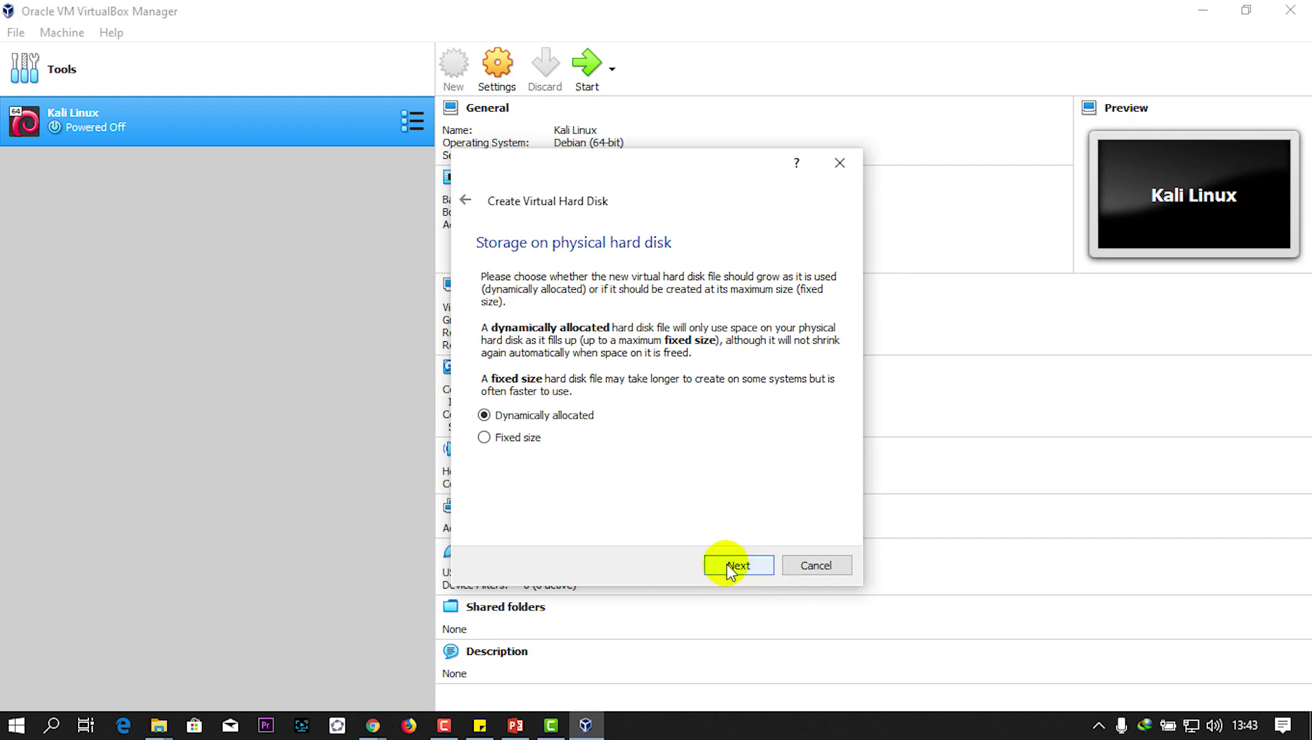
left_click(726, 563)
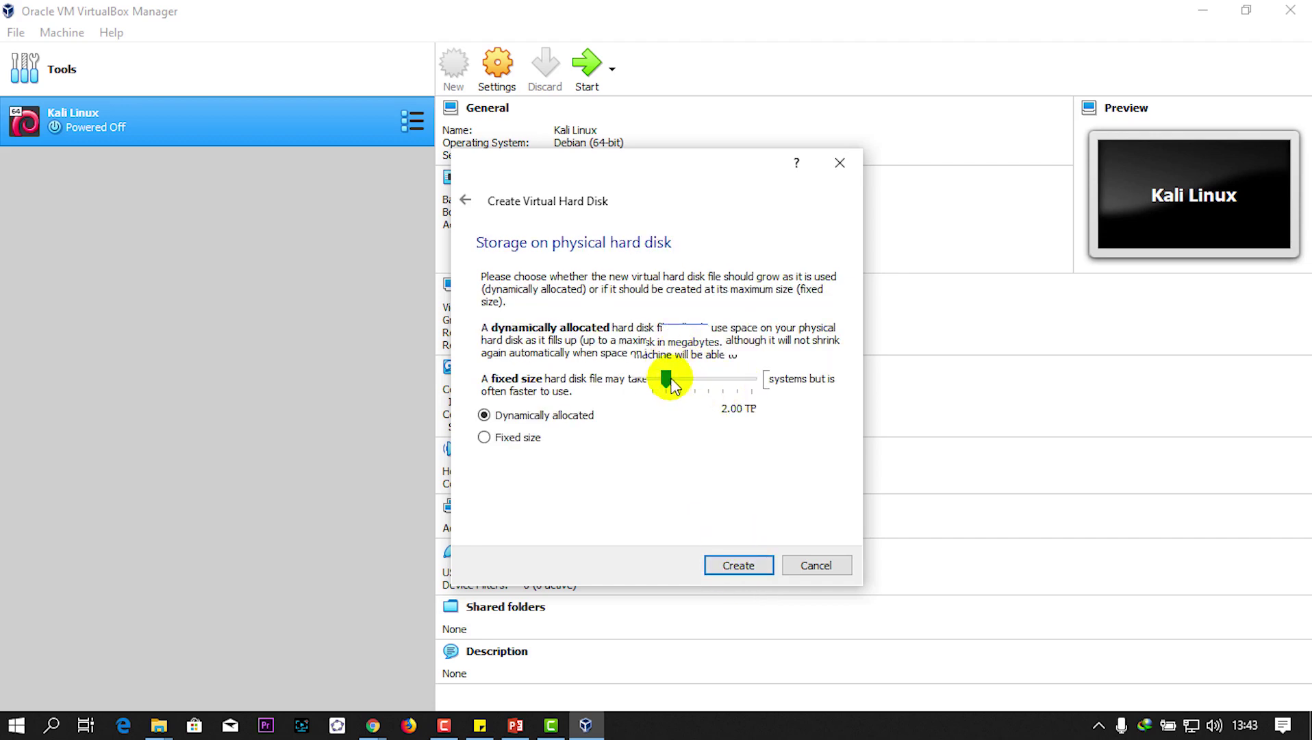
left_click_drag(669, 381, 677, 381)
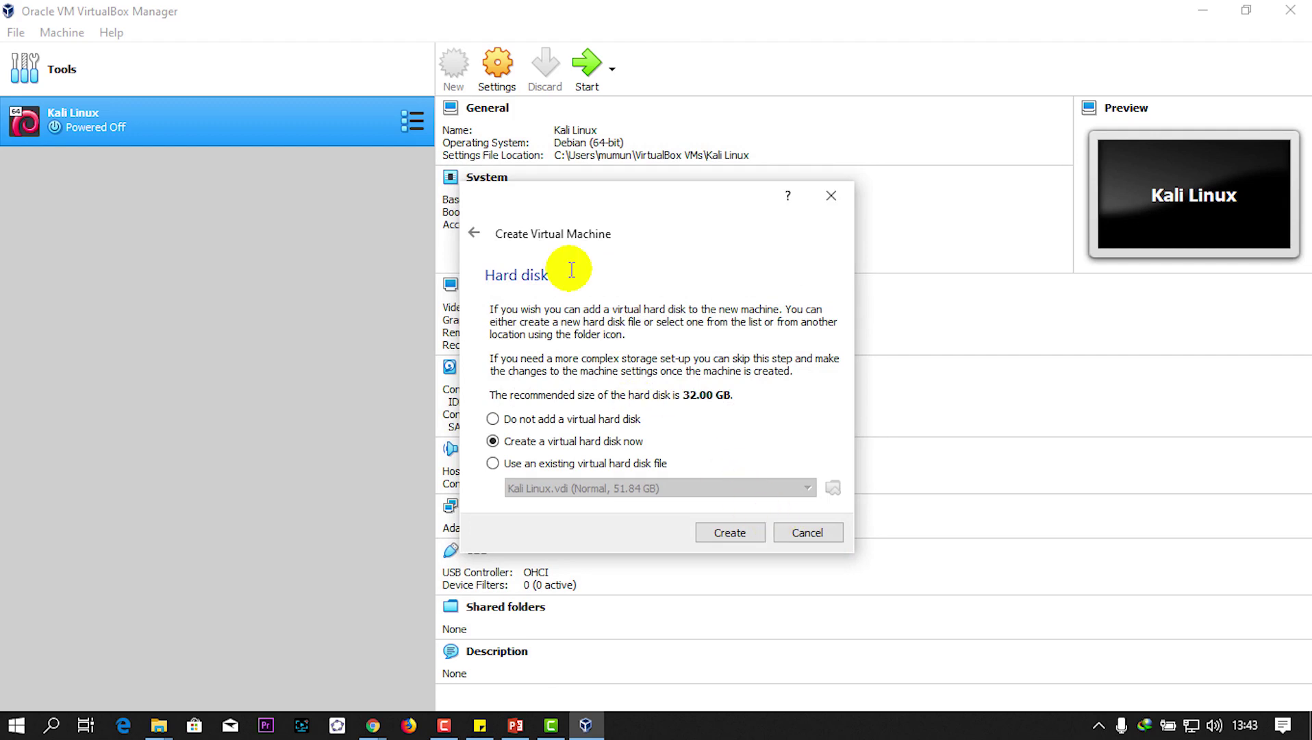
left_click(726, 530)
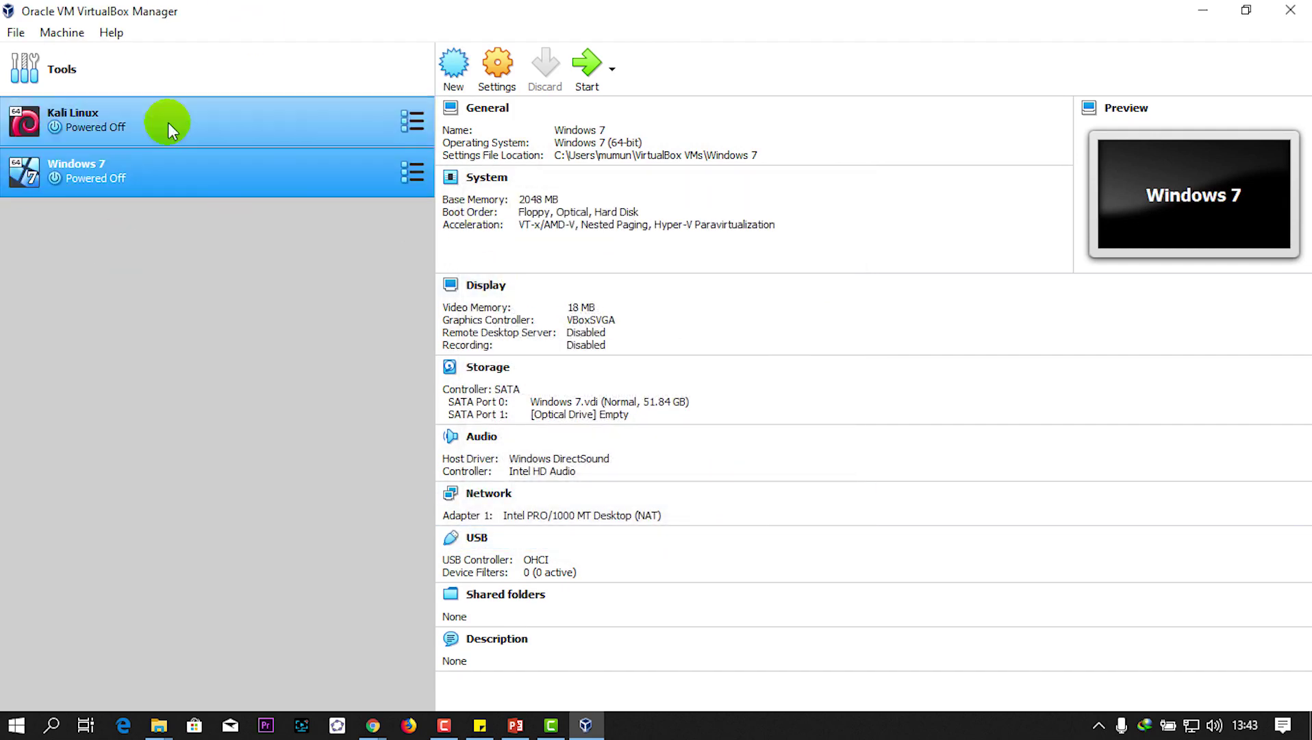
Step: Open Windows 7's Settings, review System Motherboard and Processor tabs, then show Storage
left_click(284, 185)
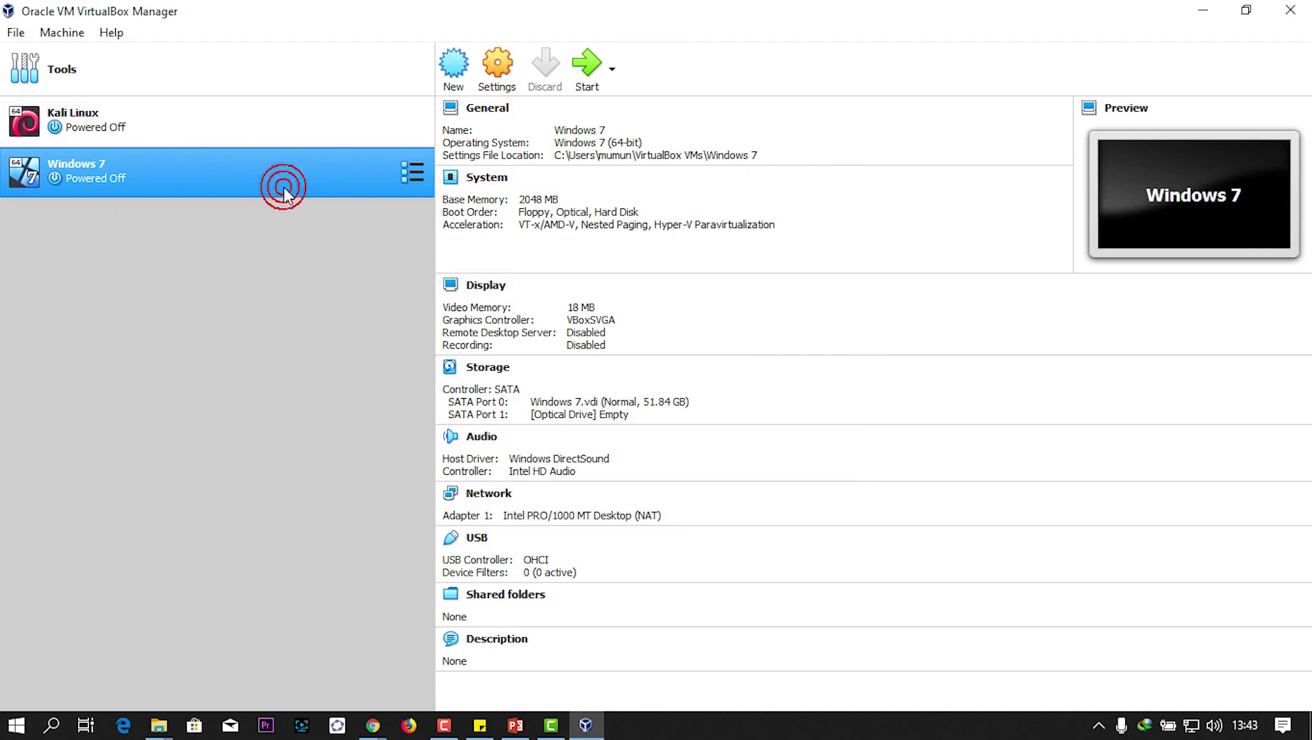
left_click(174, 170)
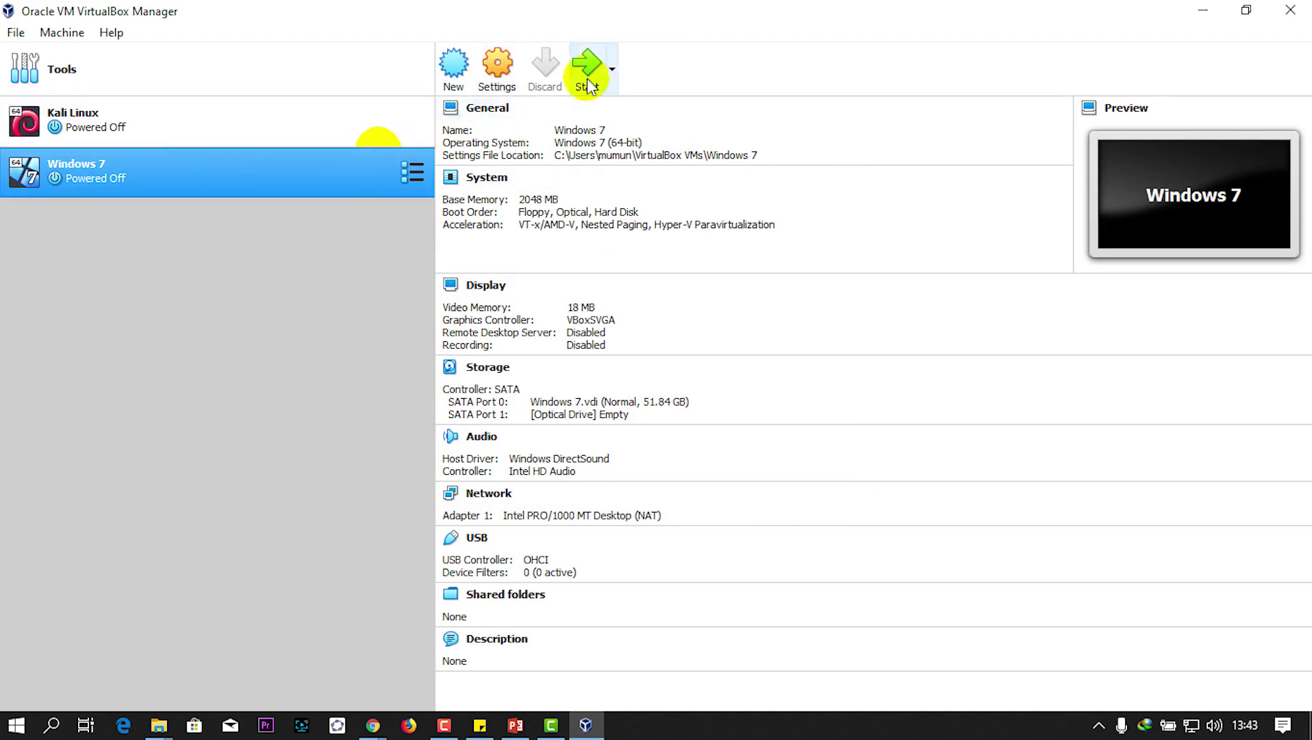
left_click(497, 75)
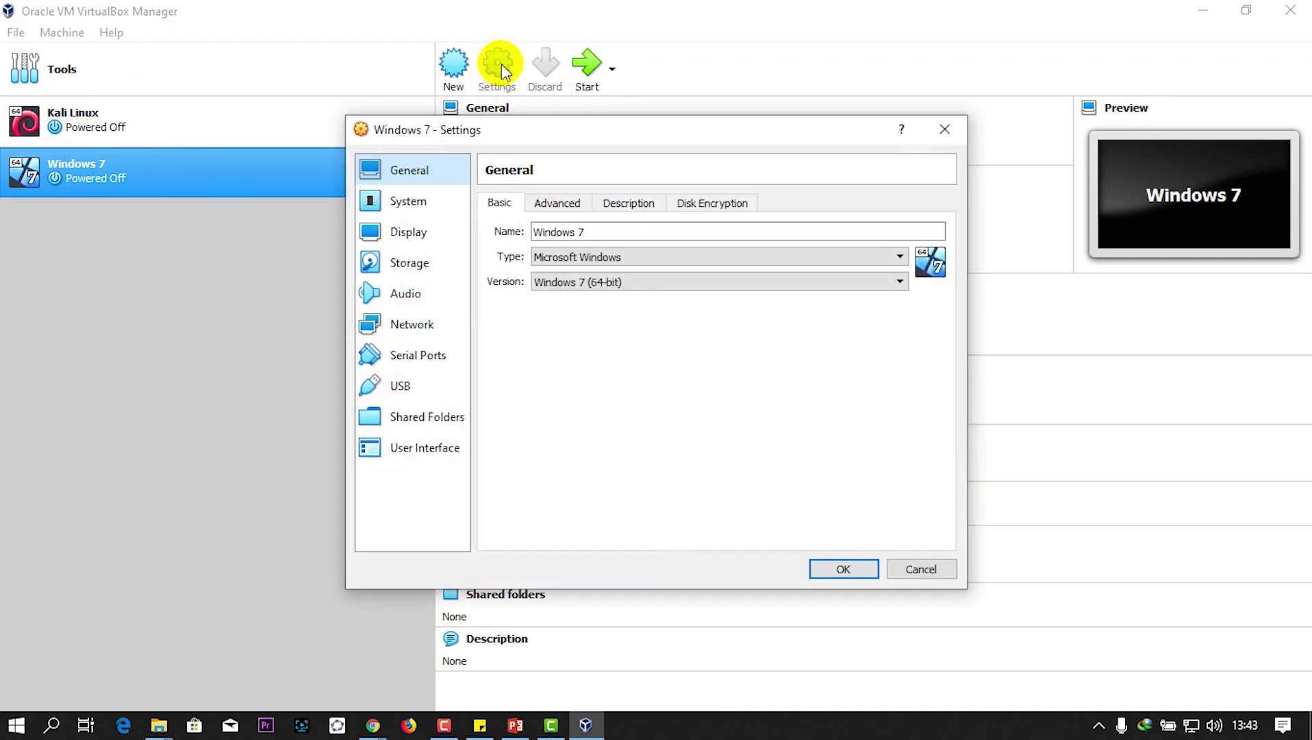
left_click(401, 263)
left_click(399, 201)
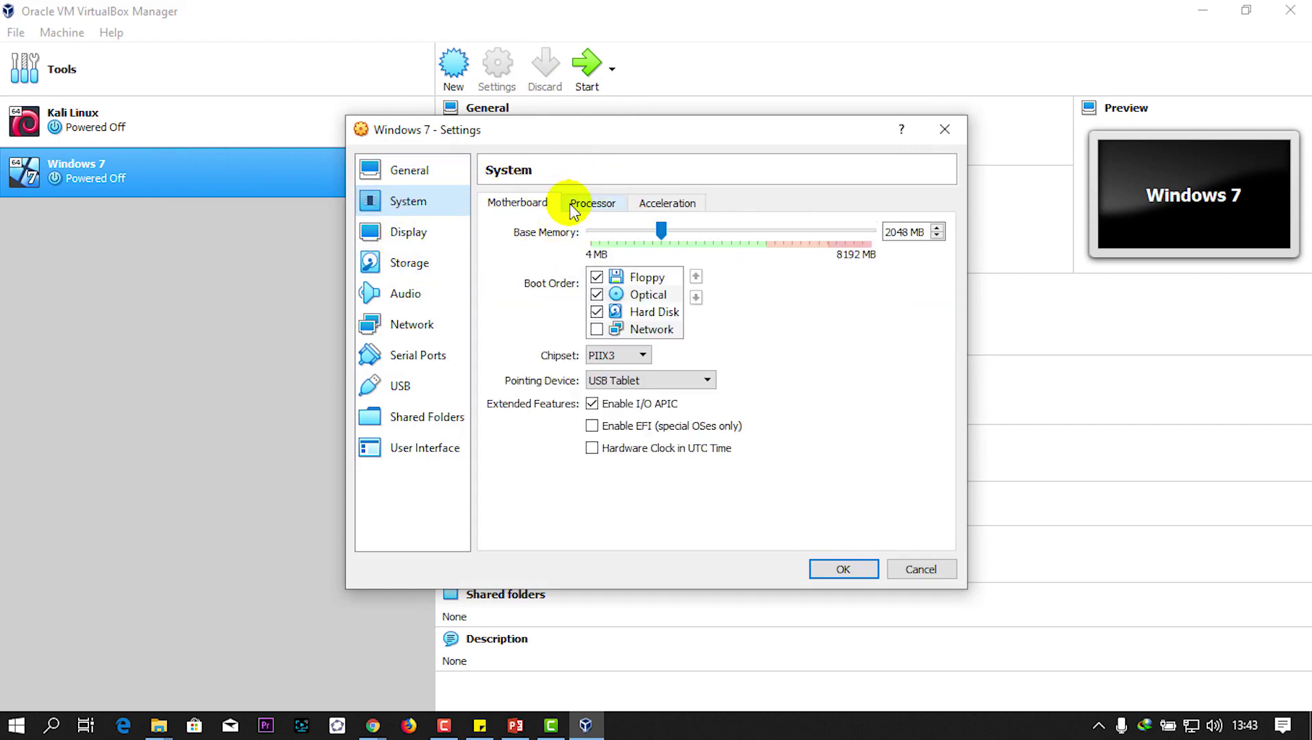
left_click(588, 205)
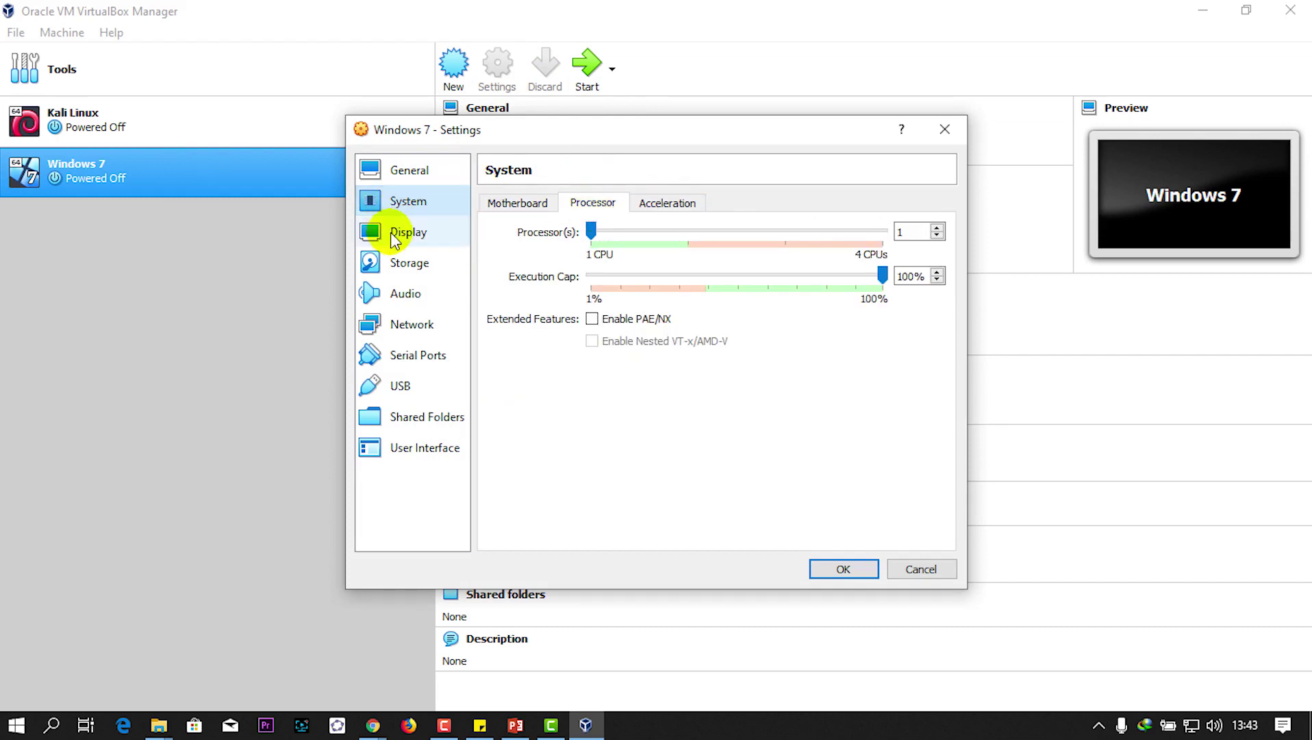
left_click(410, 263)
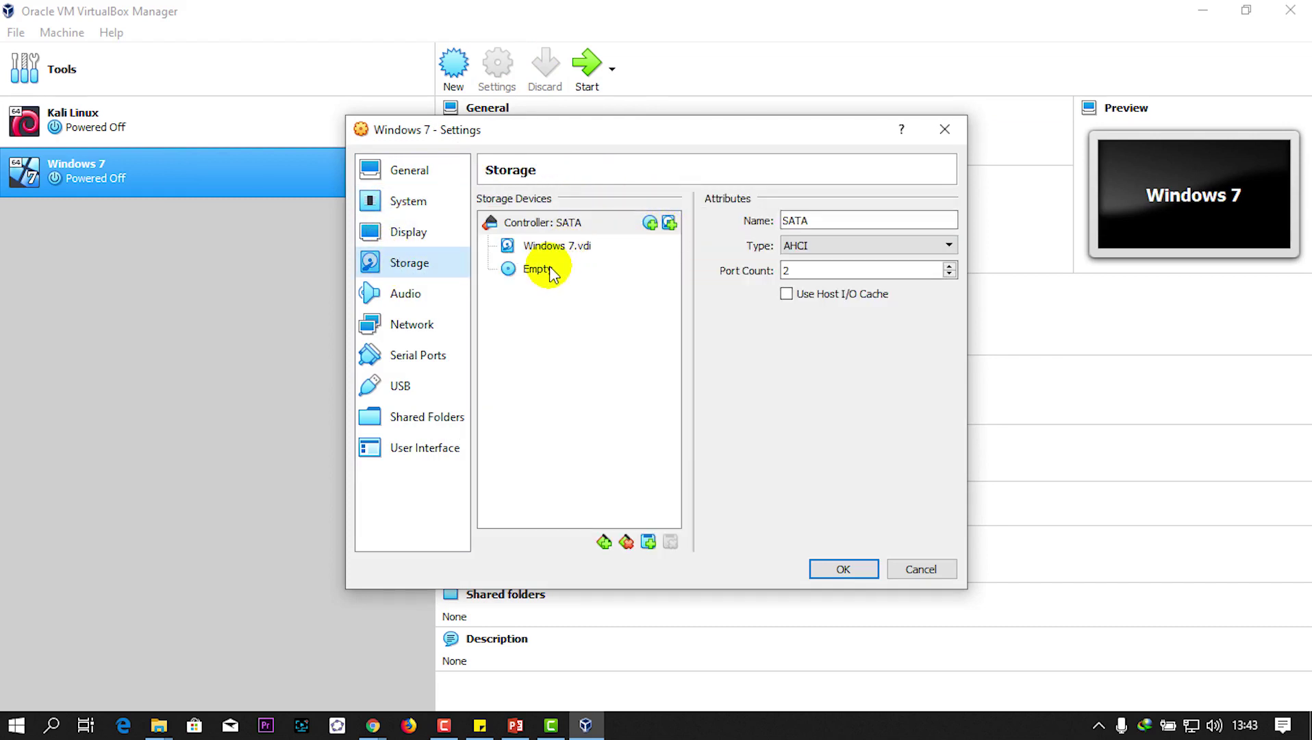
Step: Remove the empty optical drive attachment from the Windows 7 machine
left_click(541, 269)
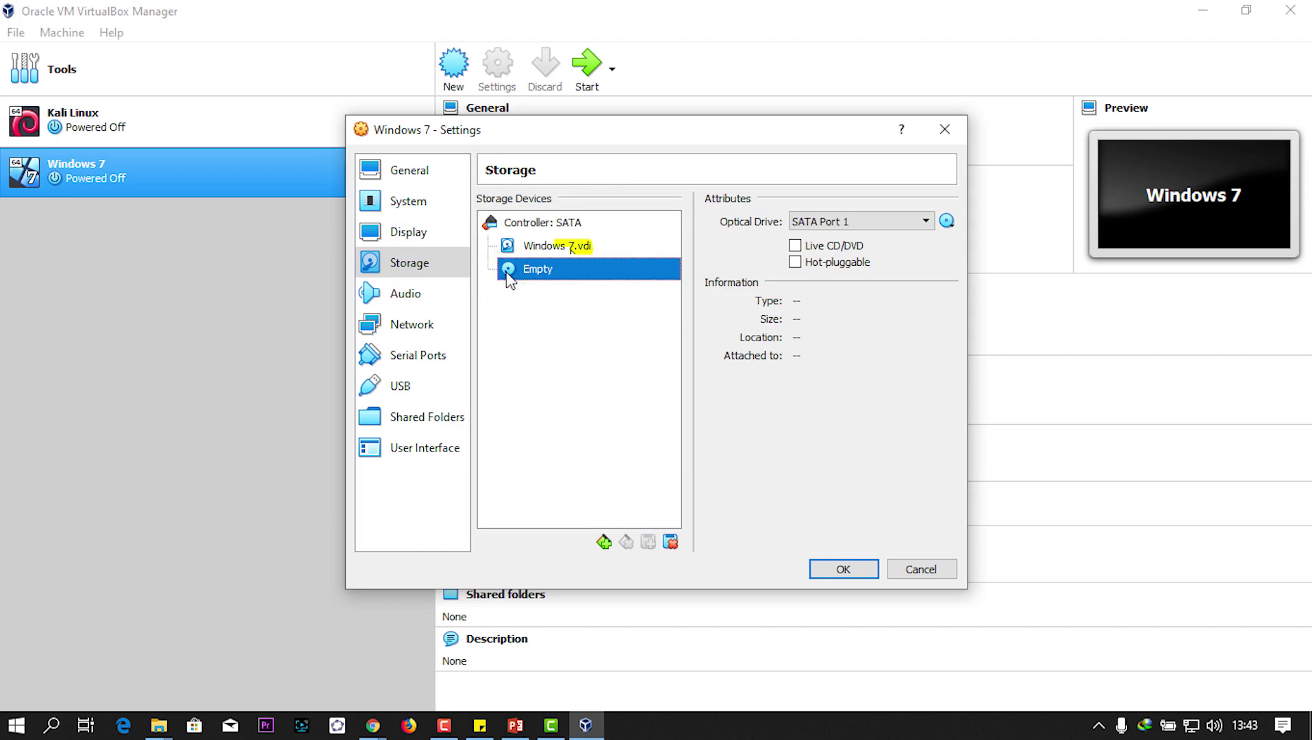
right_click(508, 278)
left_click(578, 287)
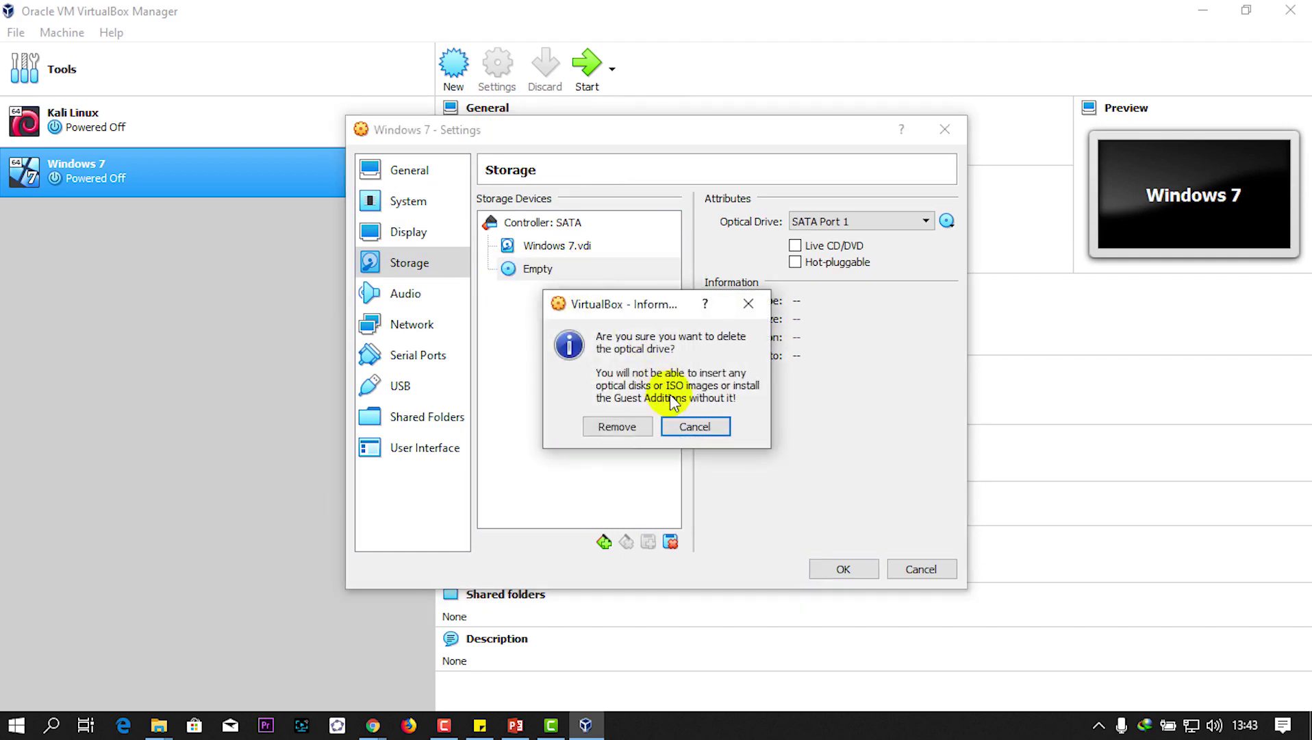
left_click(619, 424)
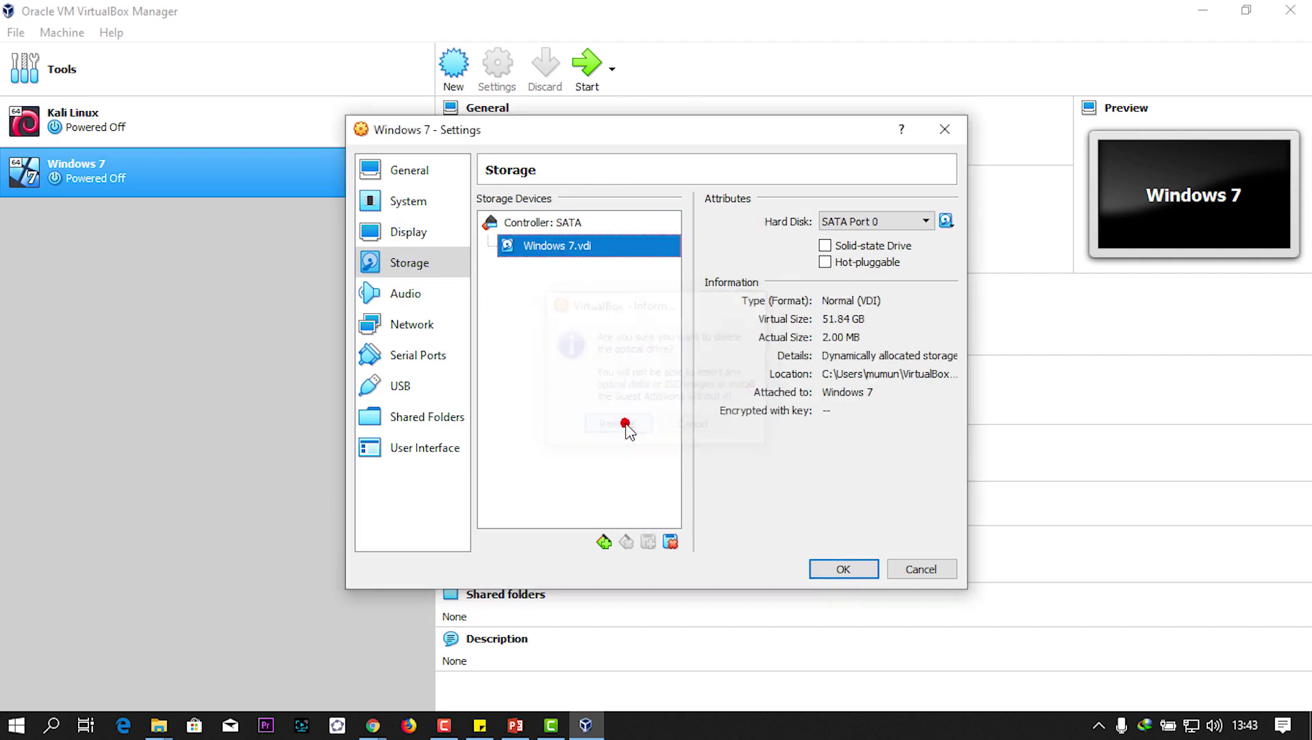
Step: Add a SATA optical drive holding en_windows_7_professional_x64_dvd.iso and save the settings
left_click(544, 223)
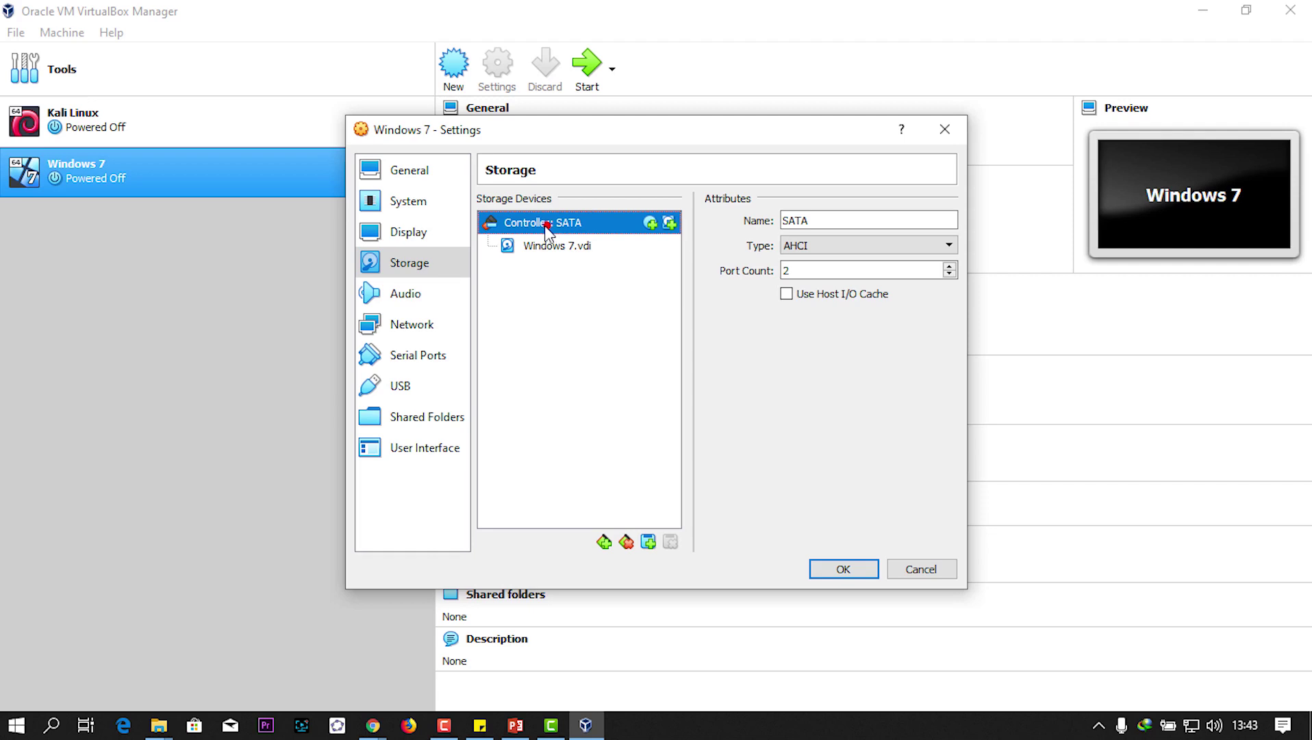
left_click(650, 223)
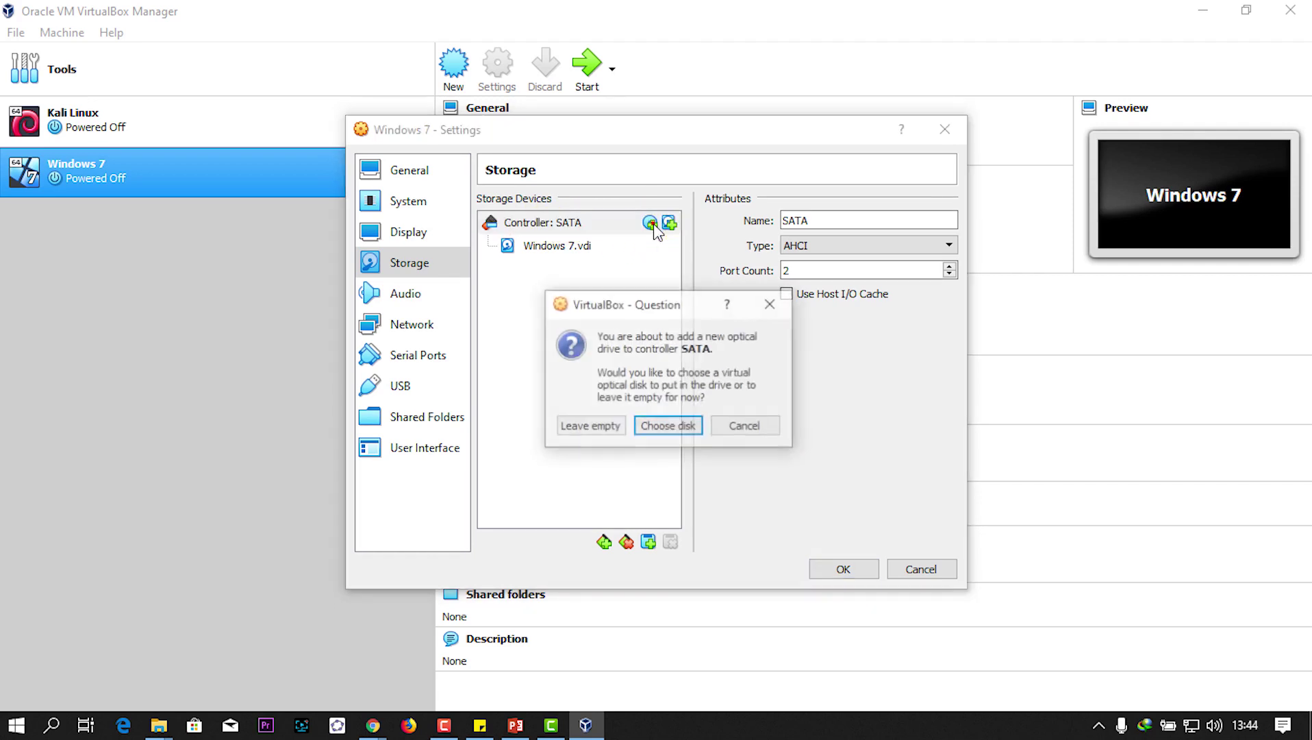
left_click(659, 426)
left_click(464, 300)
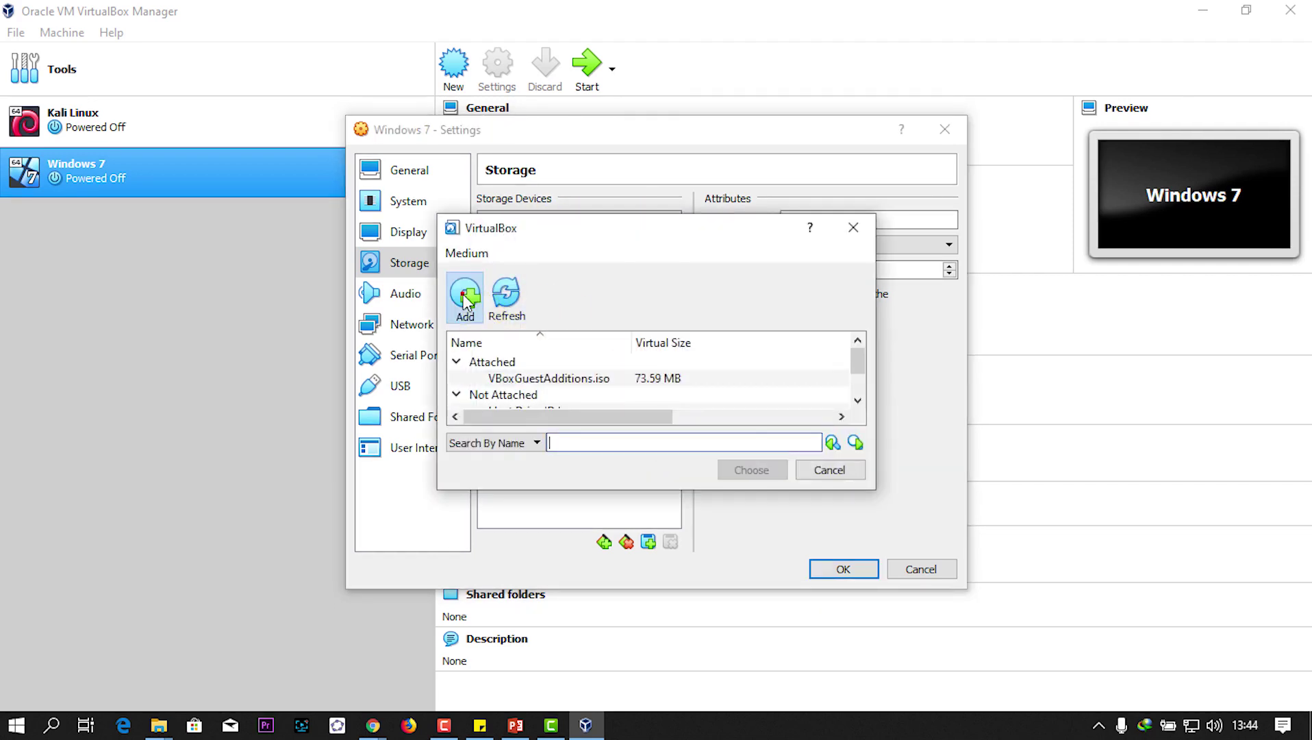
double_click(637, 401)
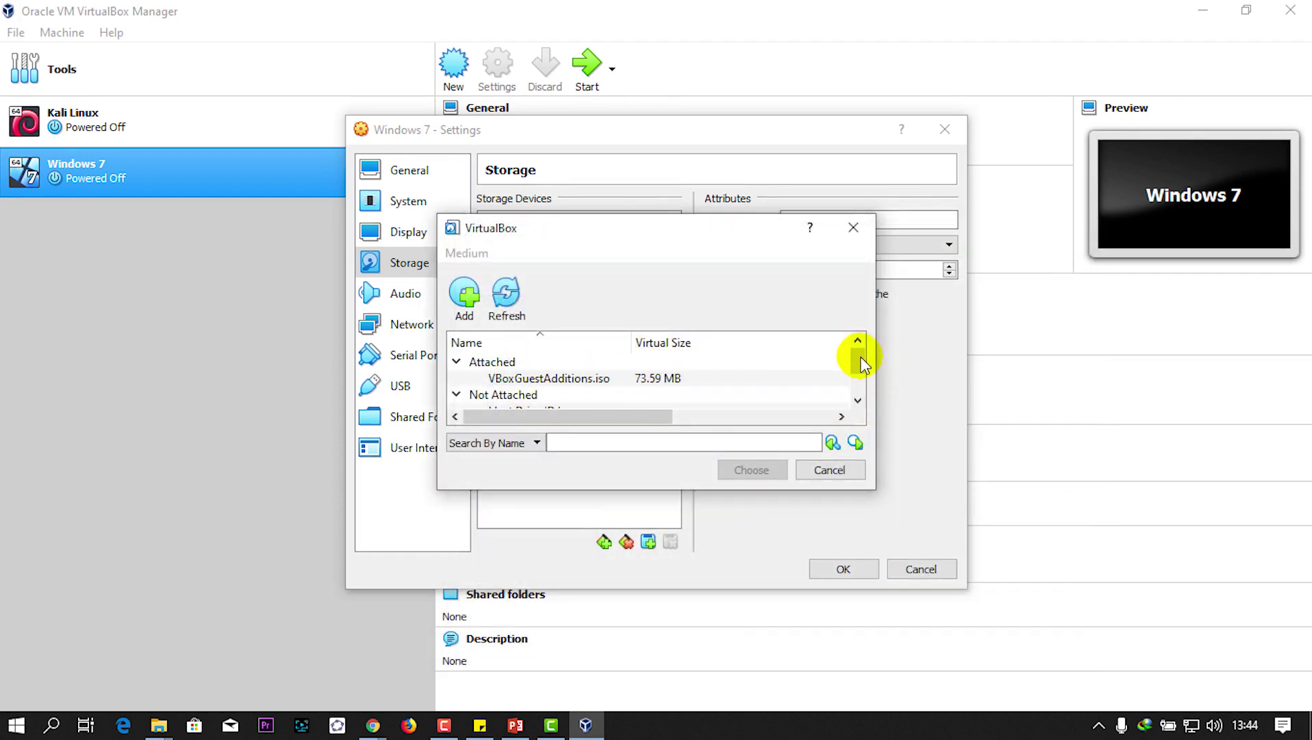
left_click_drag(858, 364, 856, 390)
left_click(589, 365)
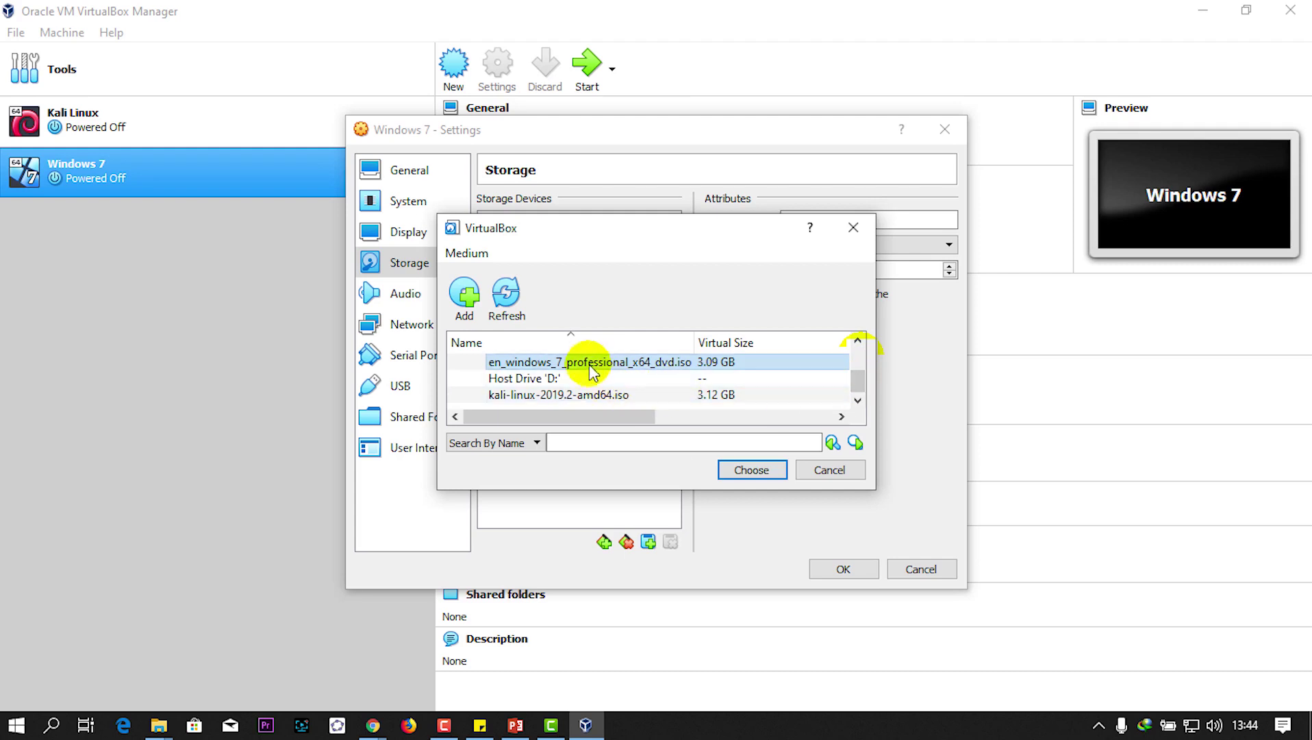
double_click(591, 364)
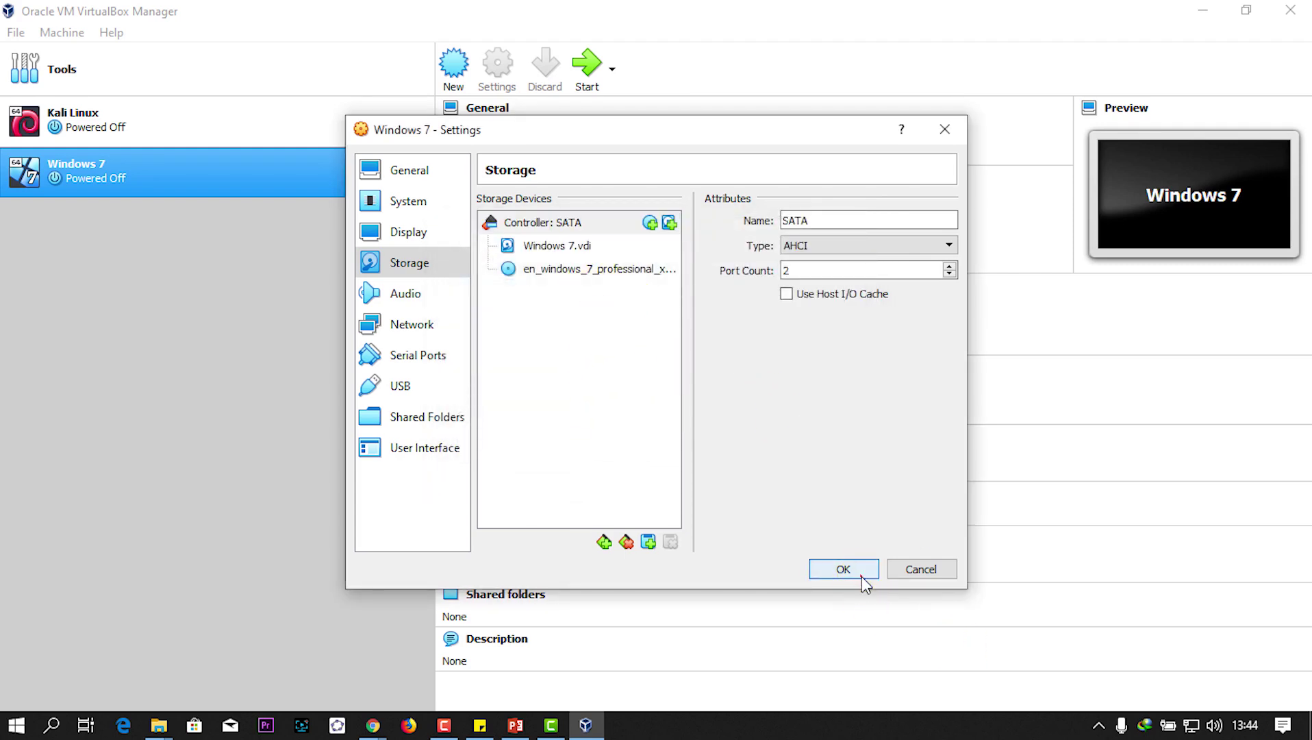
left_click(843, 569)
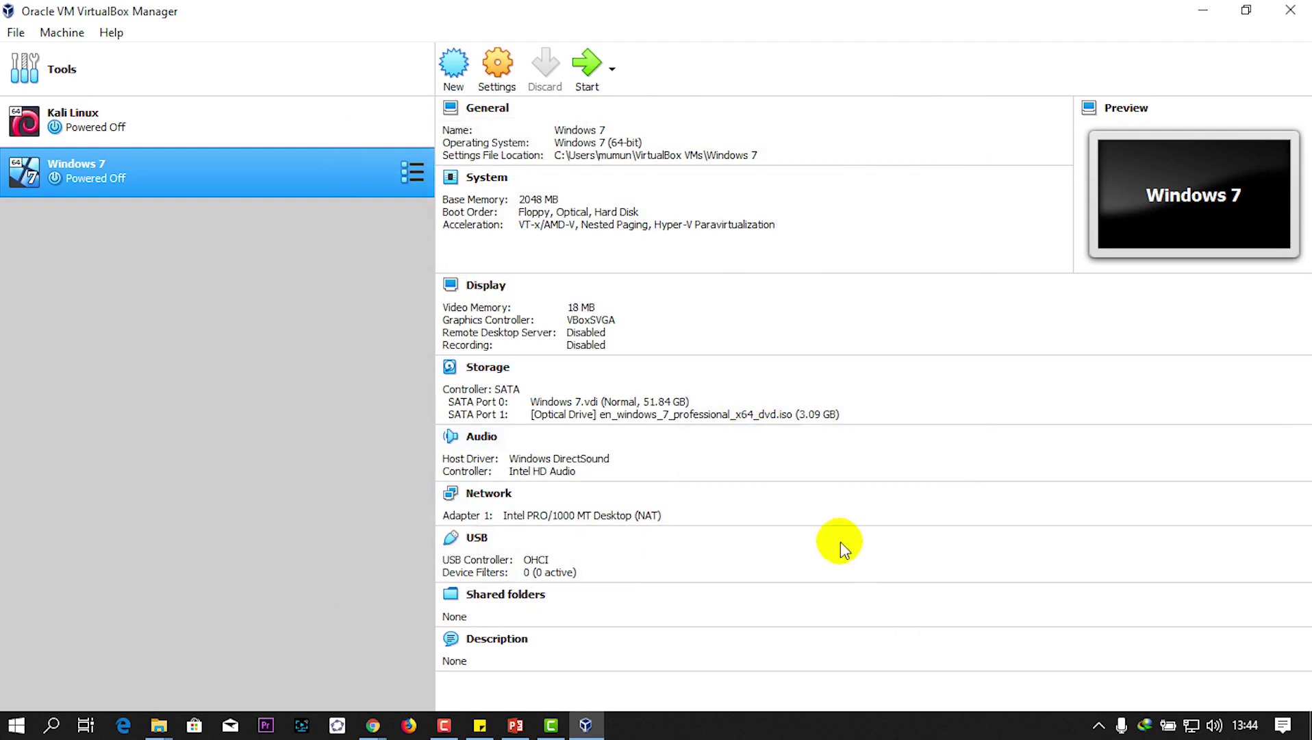
Step: Start the Windows 7 VM, dismiss the capture notice, minimize the manager, and maximize the VM window
left_click(584, 71)
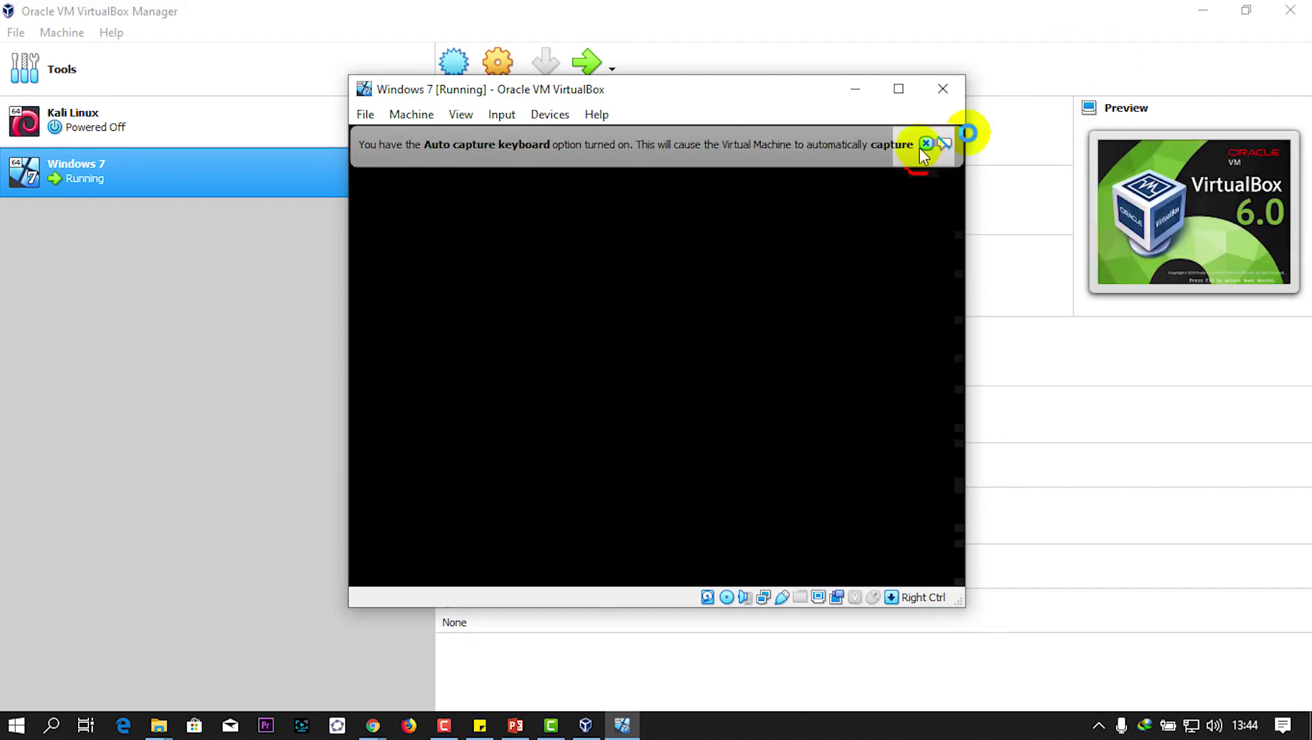
left_click(925, 144)
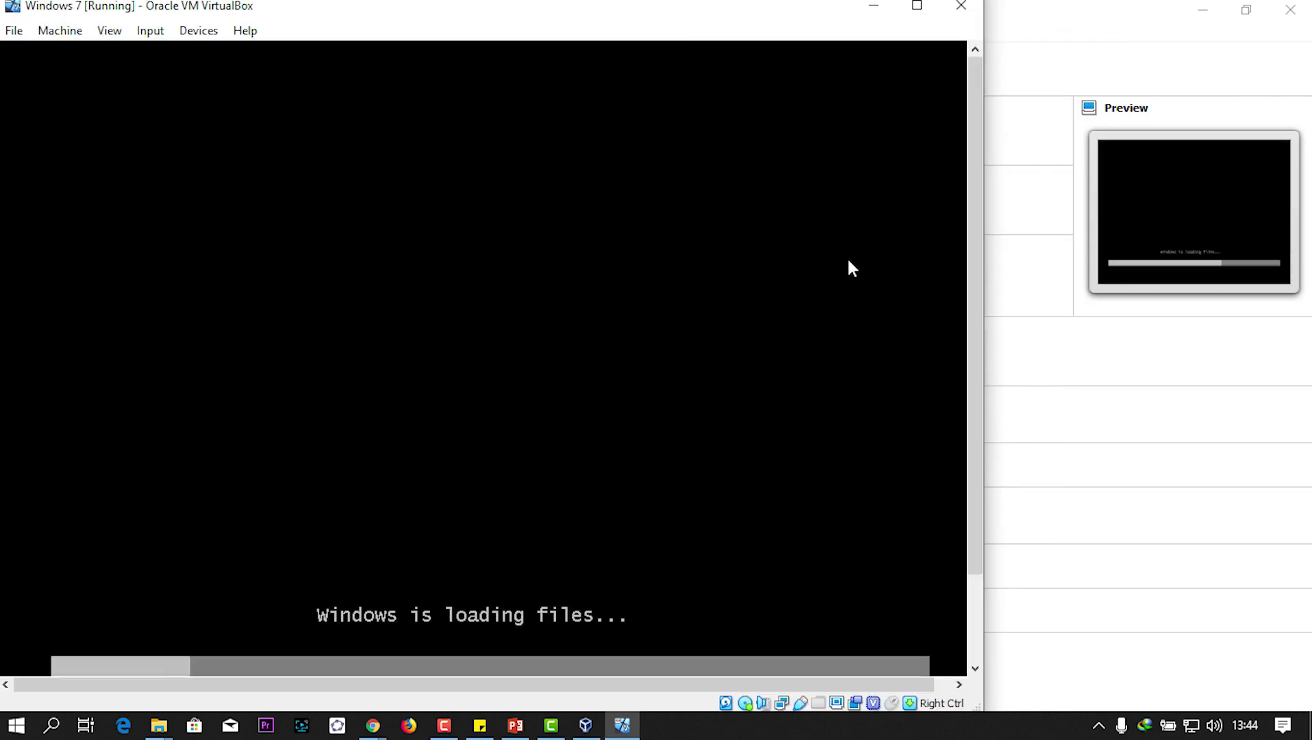
left_click(1201, 4)
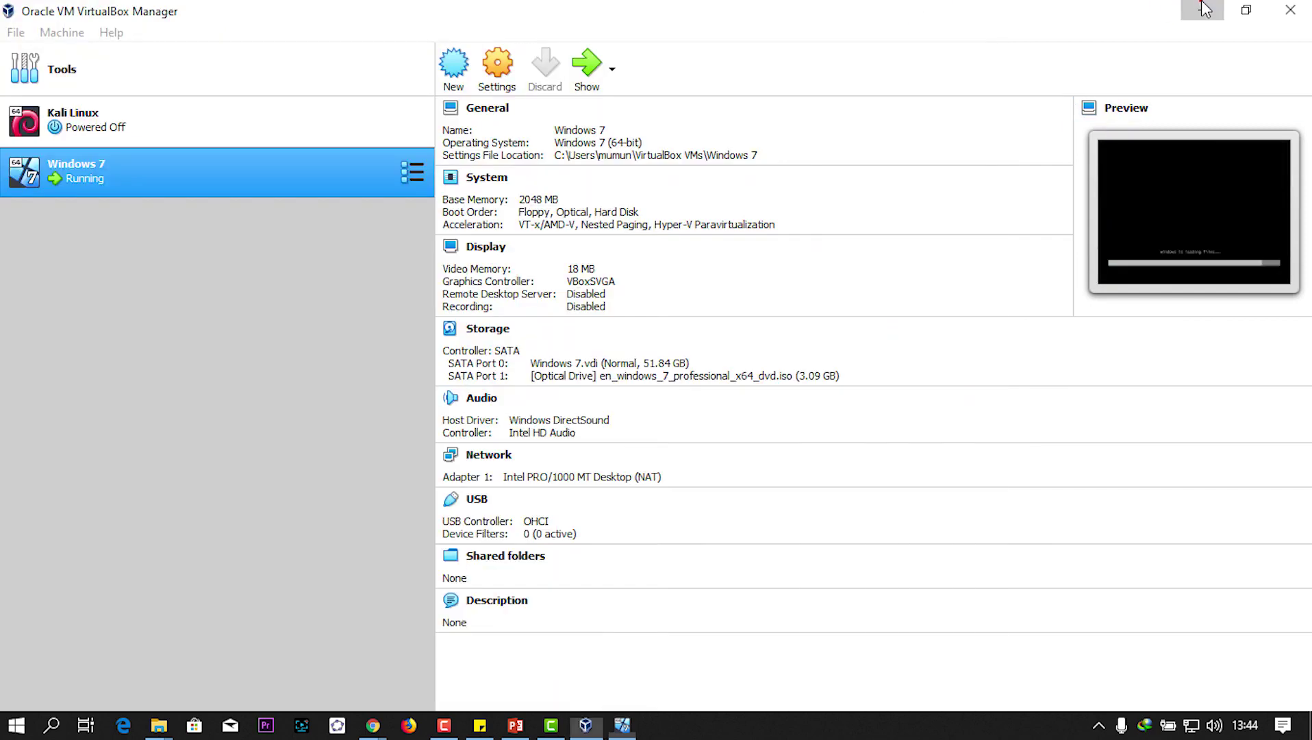
left_click(1203, 7)
left_click(917, 7)
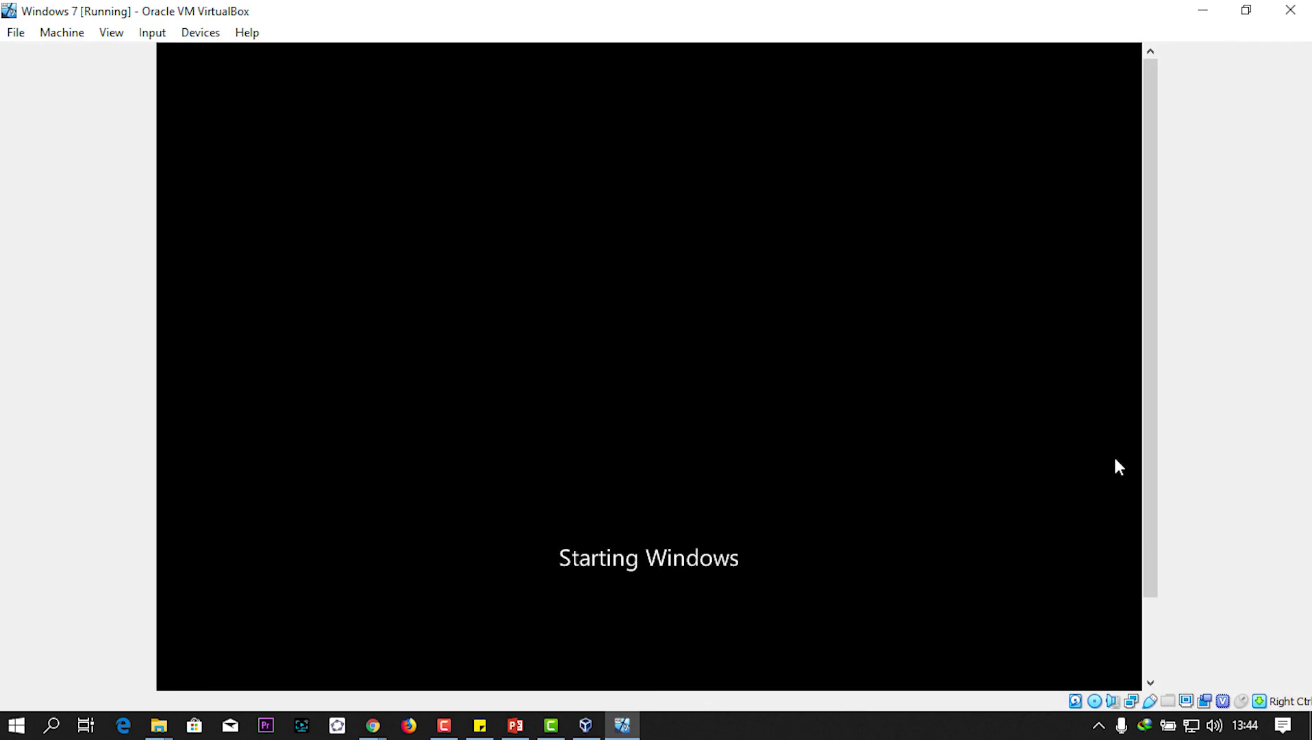
left_click(1114, 455)
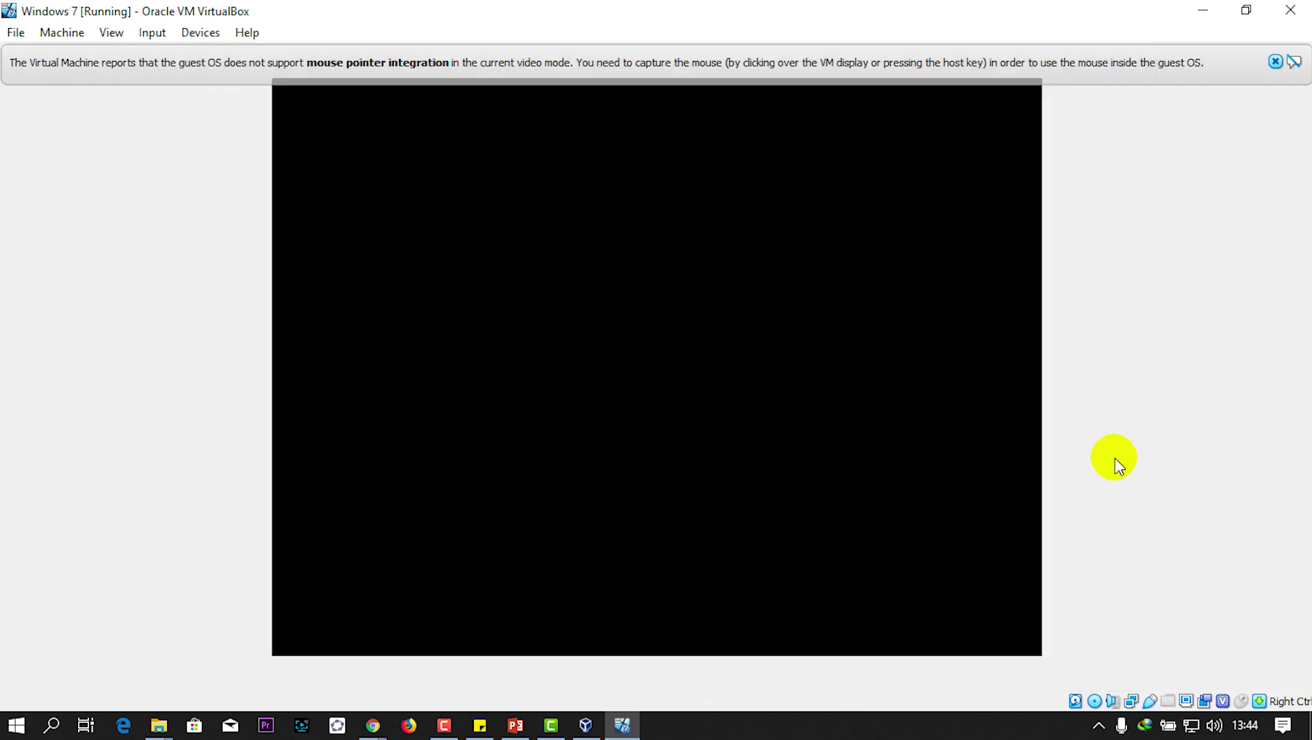
left_click(1115, 459)
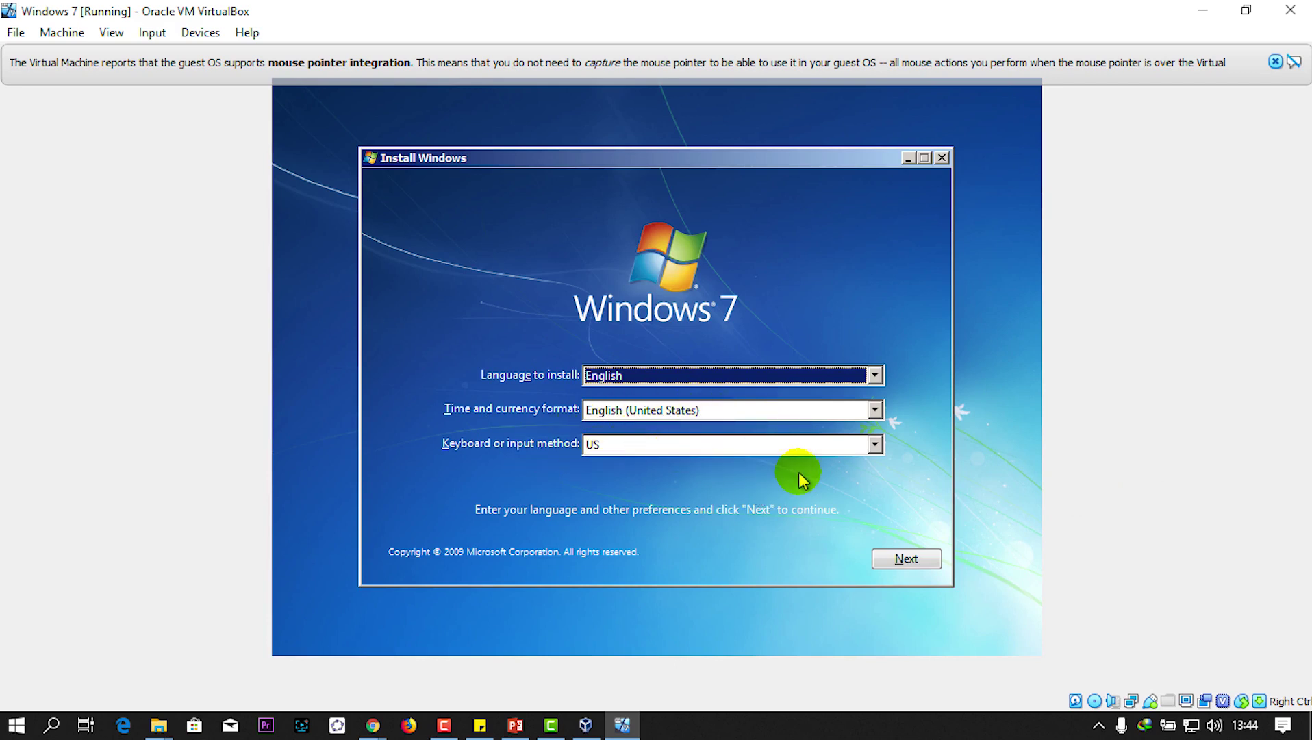
Step: Keep English language settings, start Install now, accept the license, and choose Custom (advanced)
left_click(911, 560)
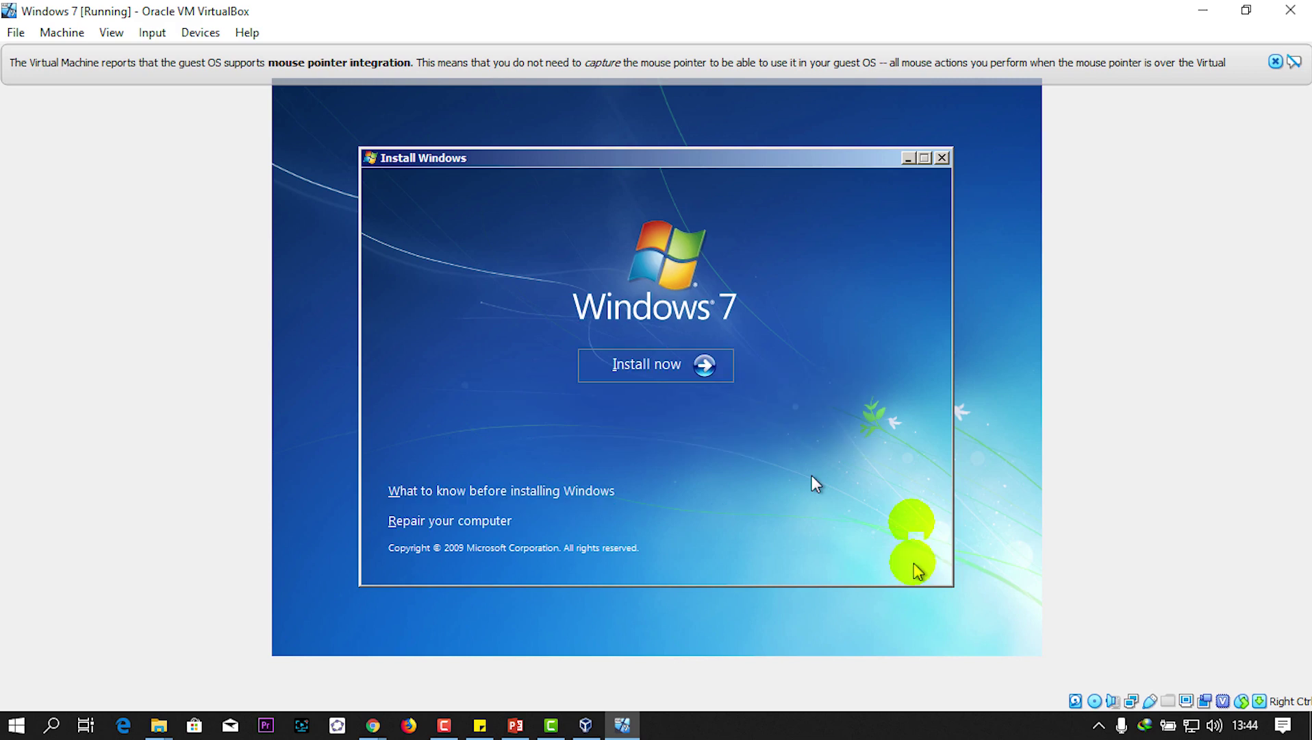
left_click(649, 370)
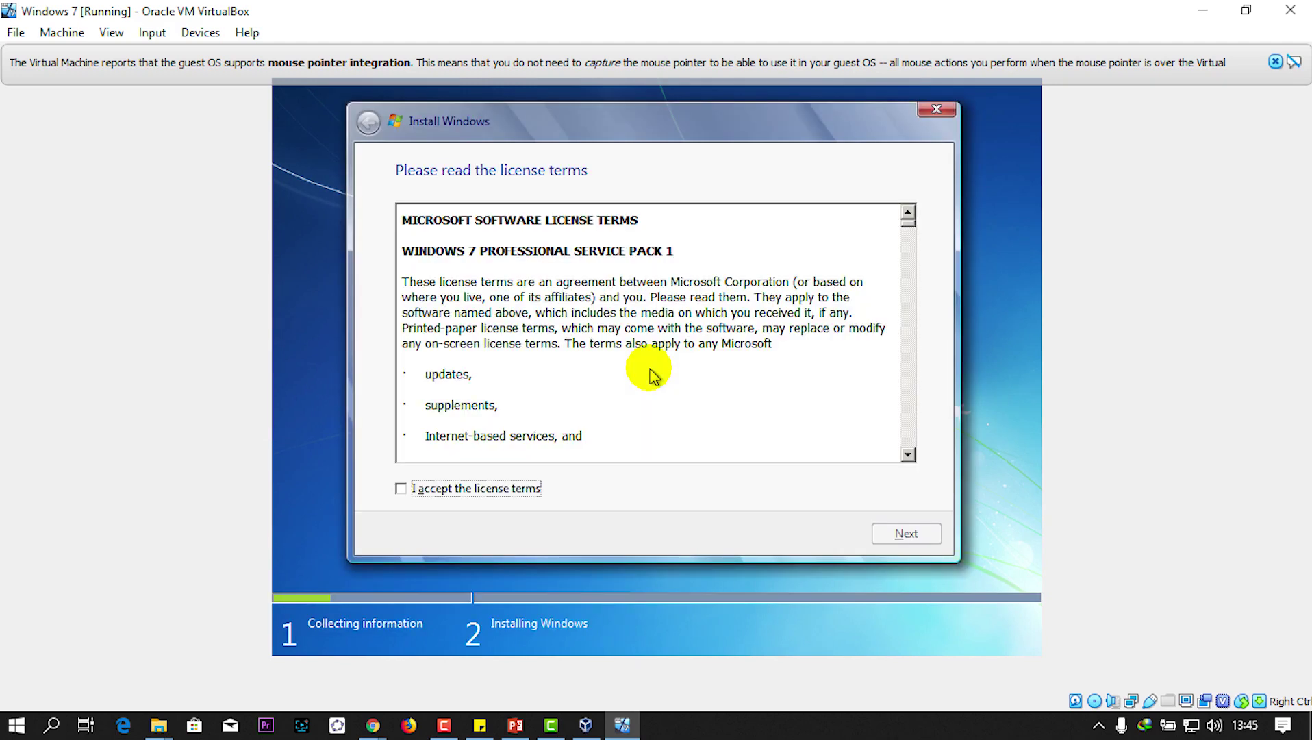
left_click(401, 488)
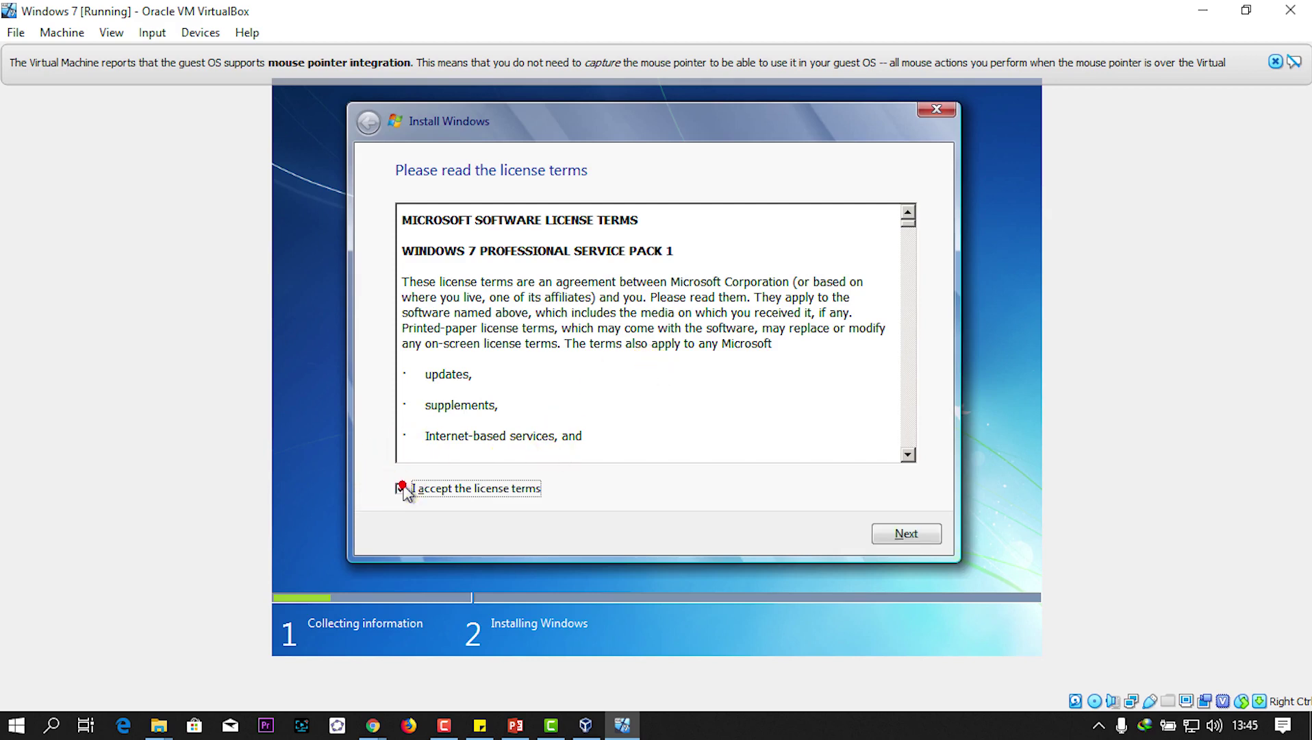
left_click(911, 536)
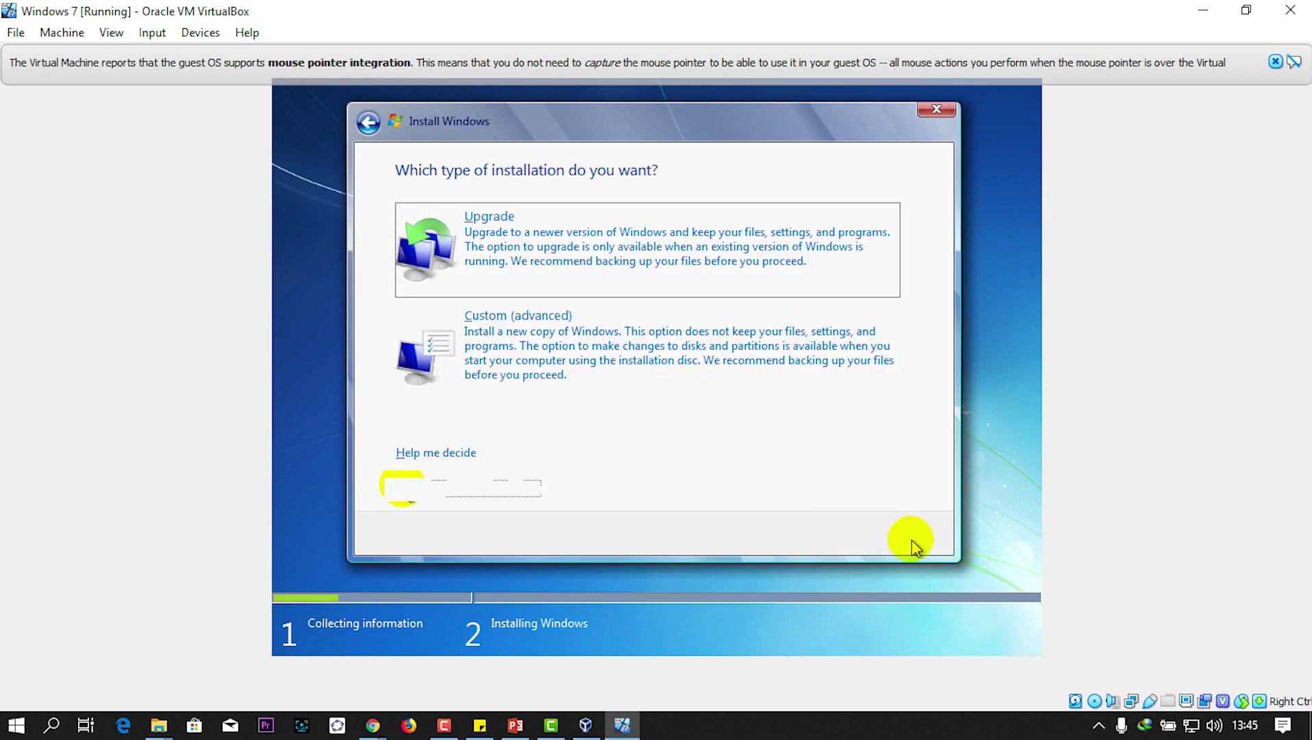
left_click(521, 346)
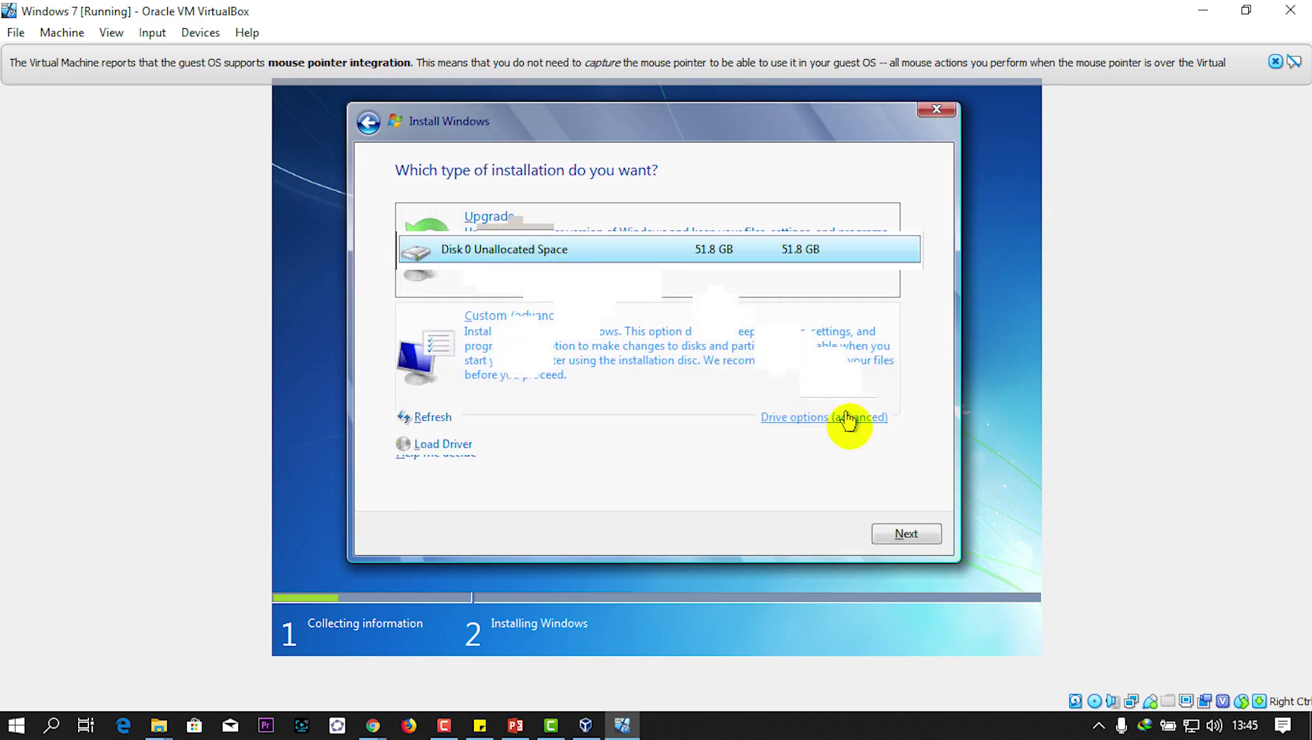
Step: Install Windows onto Disk 0 Unallocated Space (51.8 GB) and let files copy
left_click(905, 541)
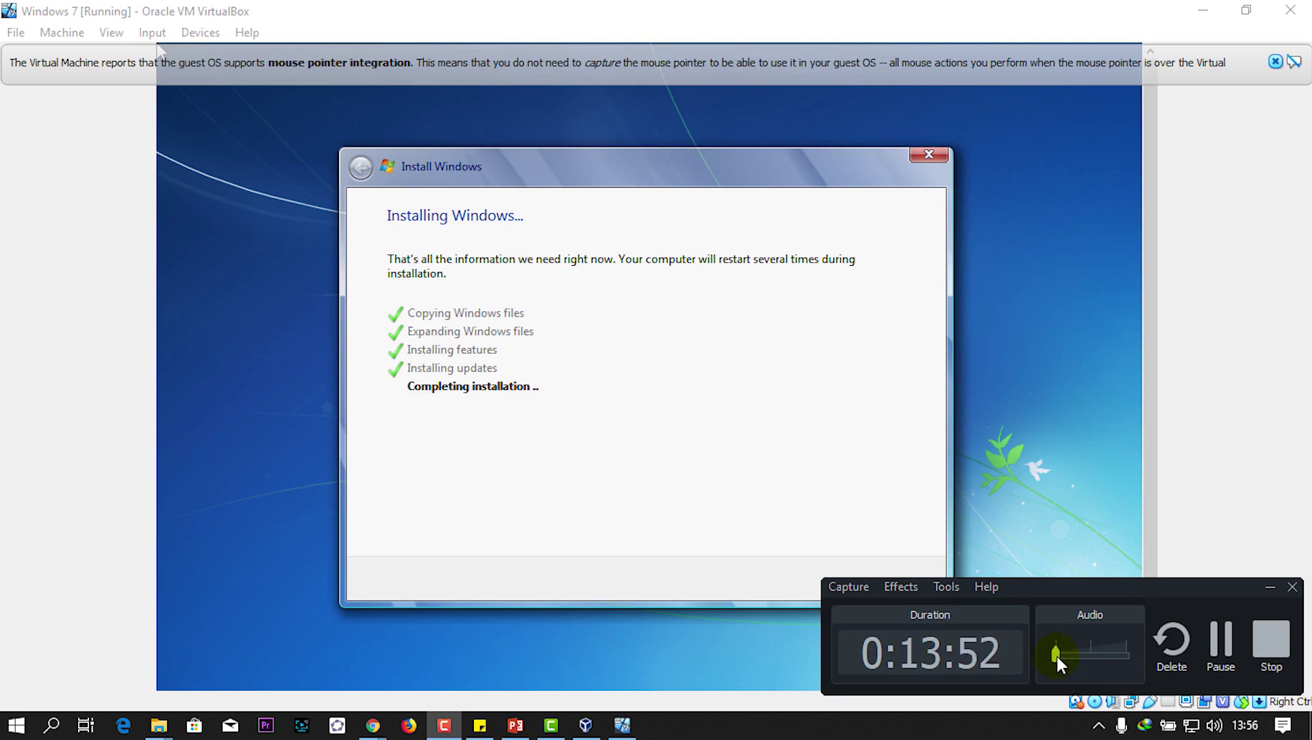
Step: Wait as setup completes and restarts into preparing the computer for first use
left_click_drag(1056, 656, 1119, 659)
left_click(1270, 587)
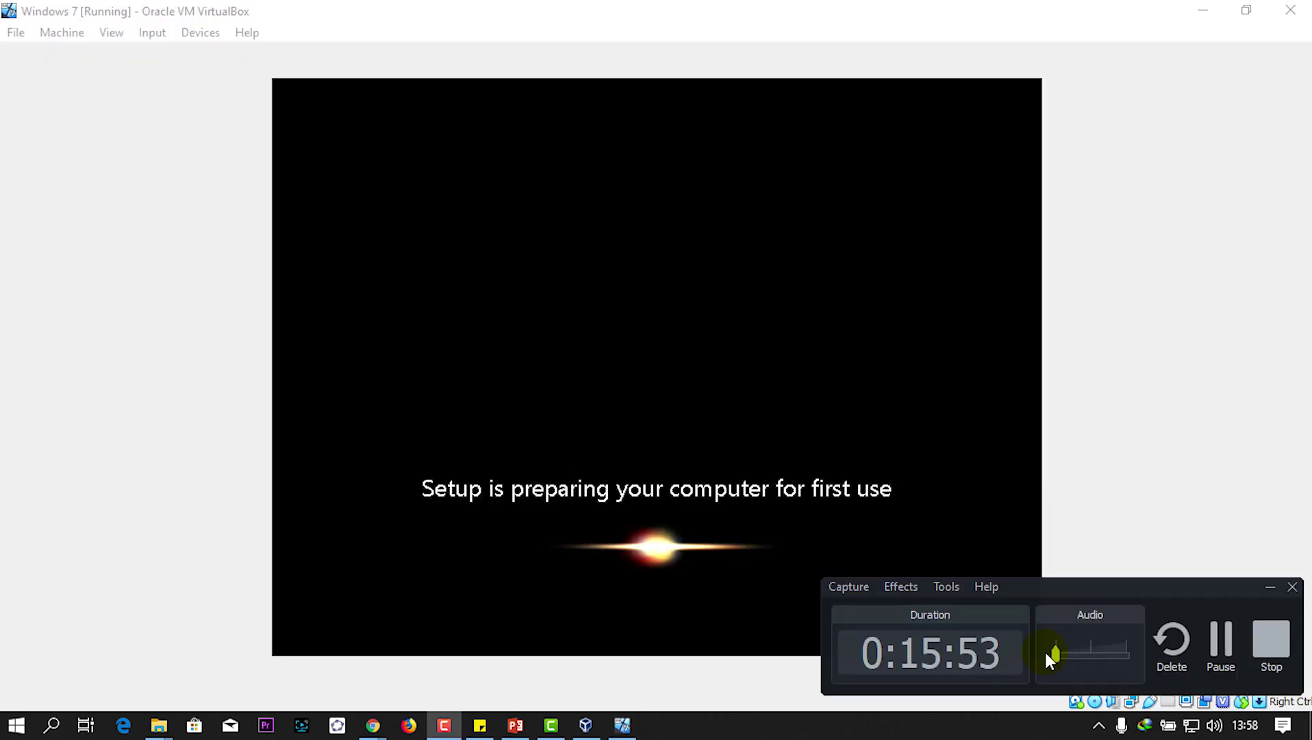
Step: Enter the account user name in Set Up Windows, auto-filling the computer name
mouse_move(1047, 651)
left_mouse_down()
mouse_move(1056, 657)
mouse_move(1044, 652)
left_mouse_up()
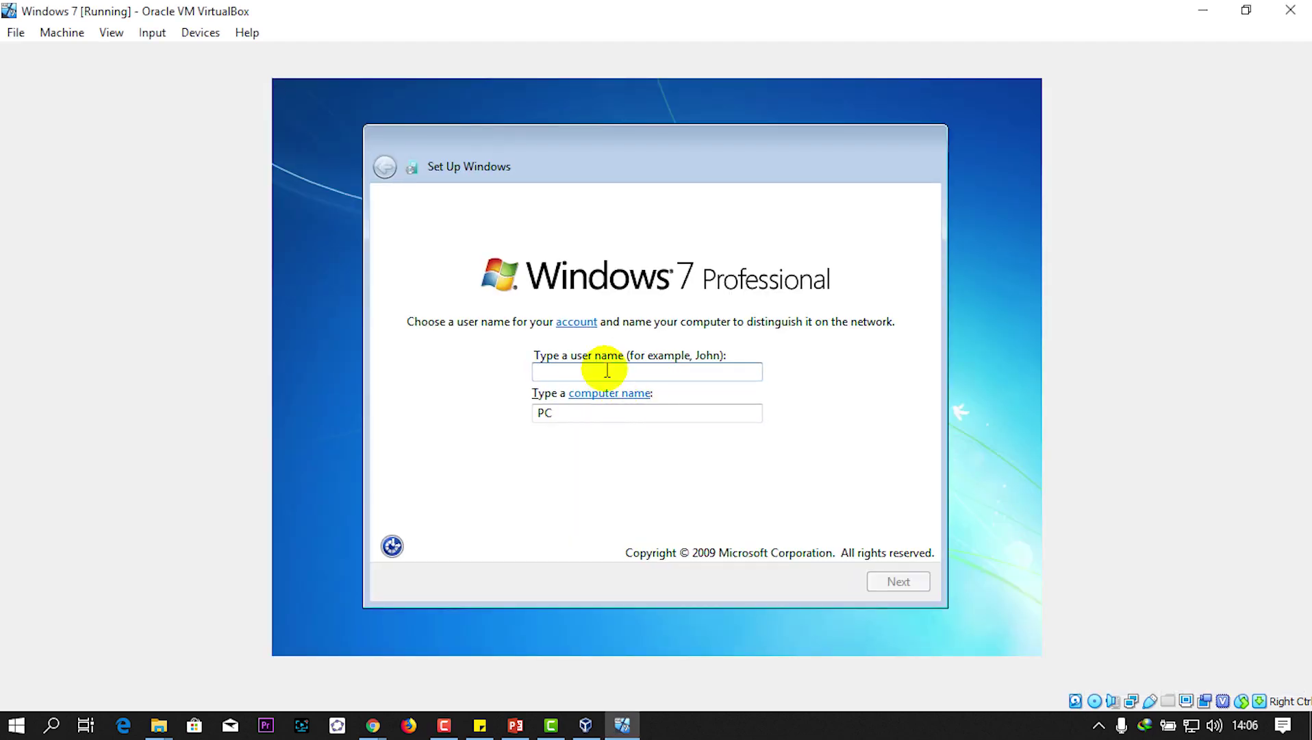
type("ktech")
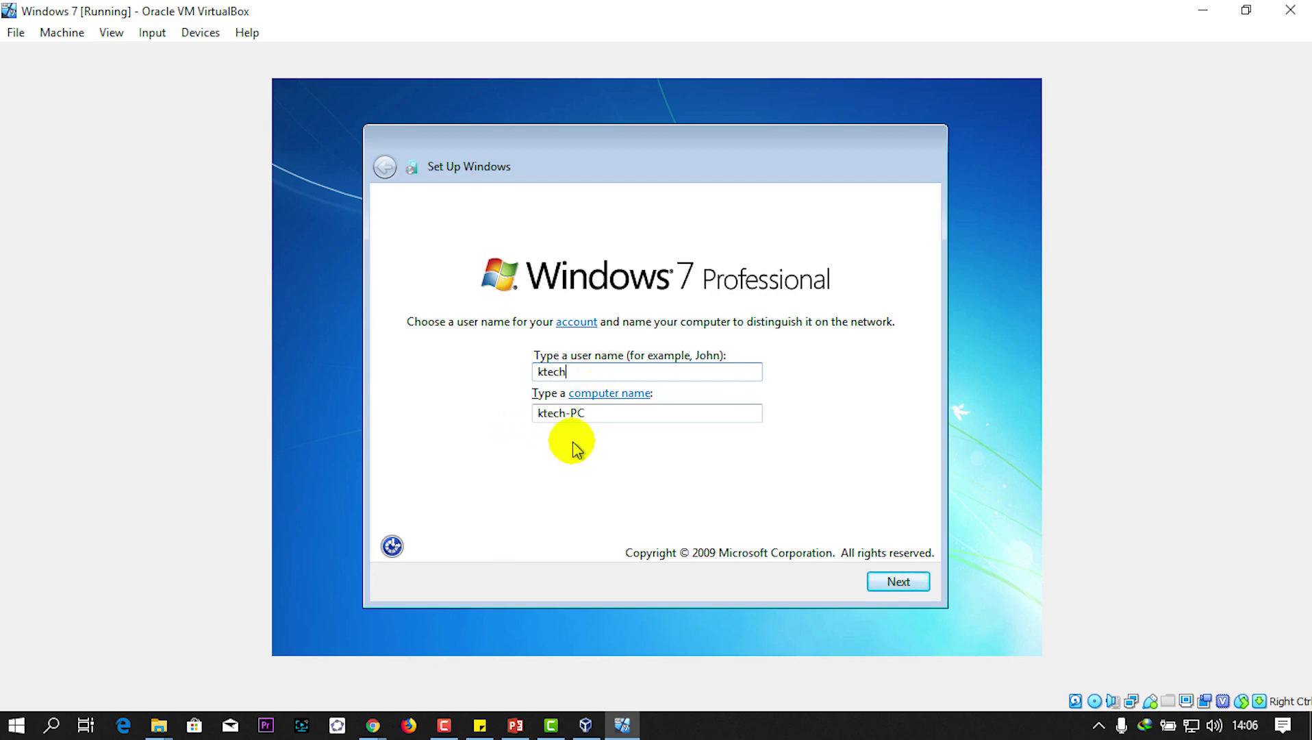
Step: Set and confirm the account password with the hint 'myself', then continue to the product key page
left_click(901, 593)
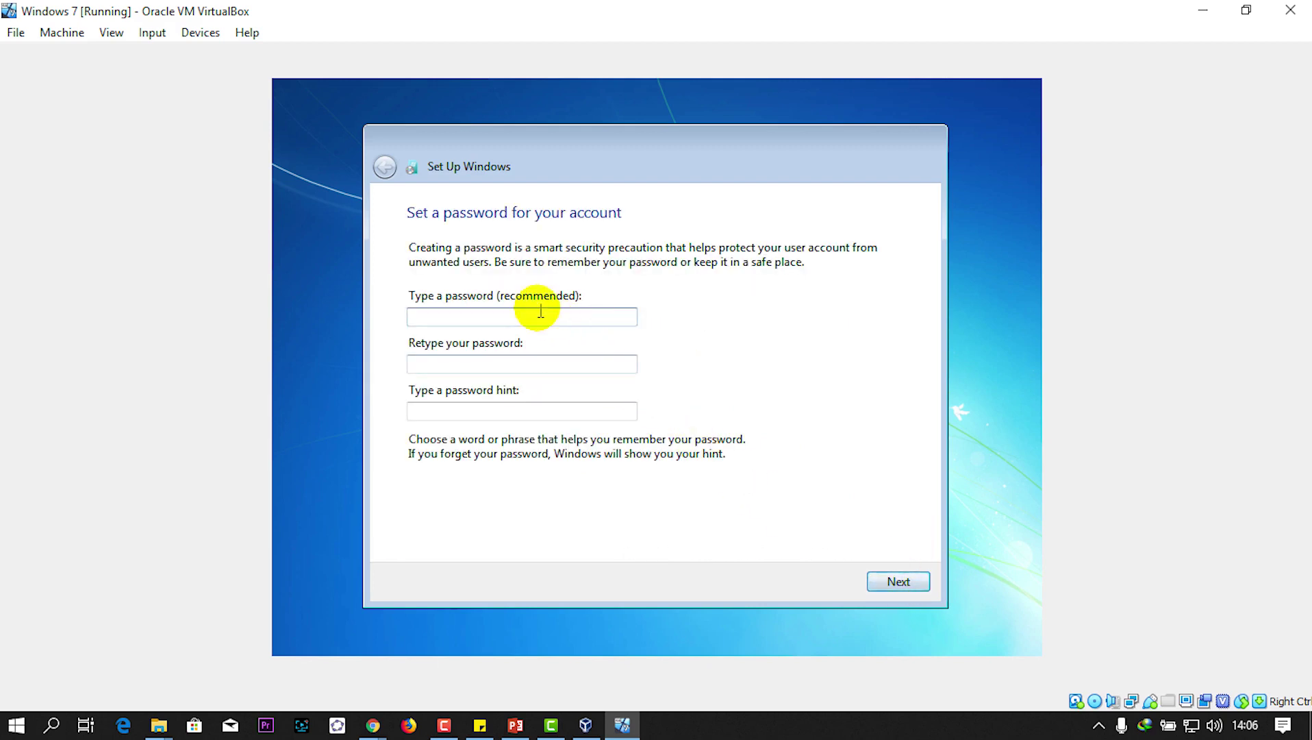
left_click(539, 314)
type("12")
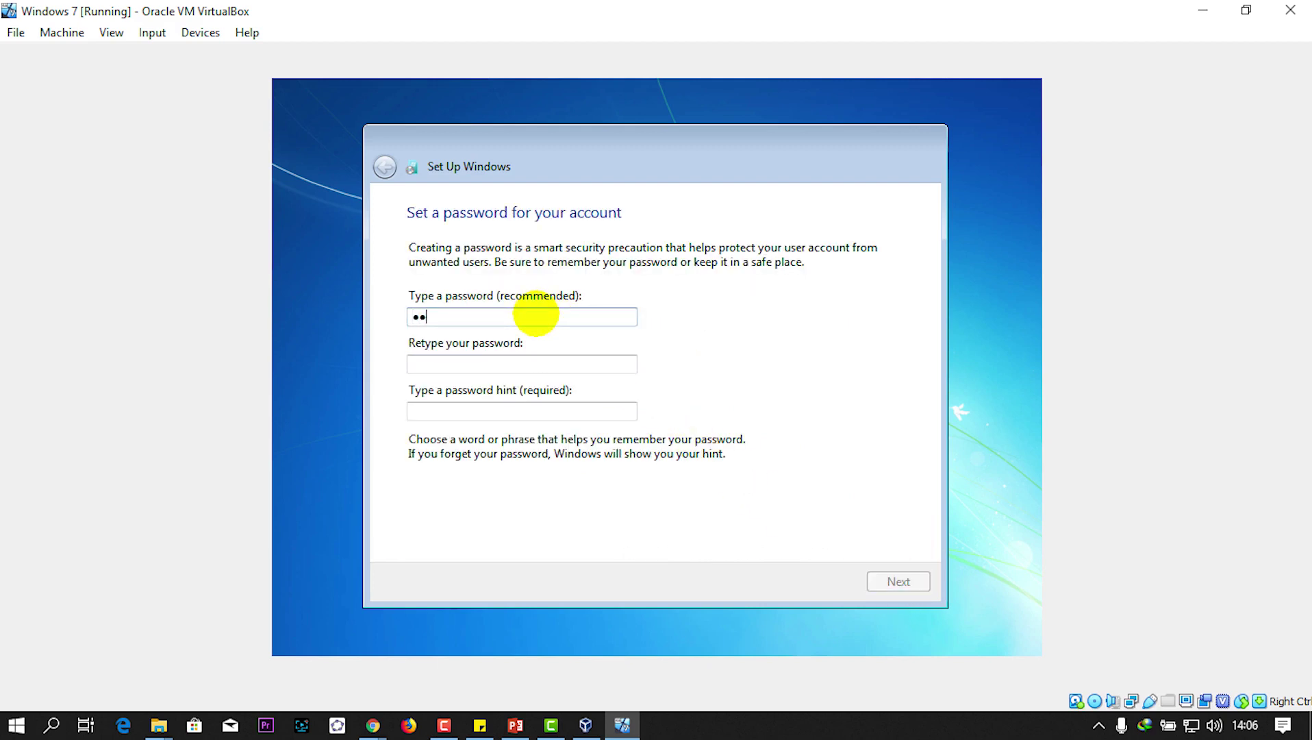
type("34567890")
key("Tab")
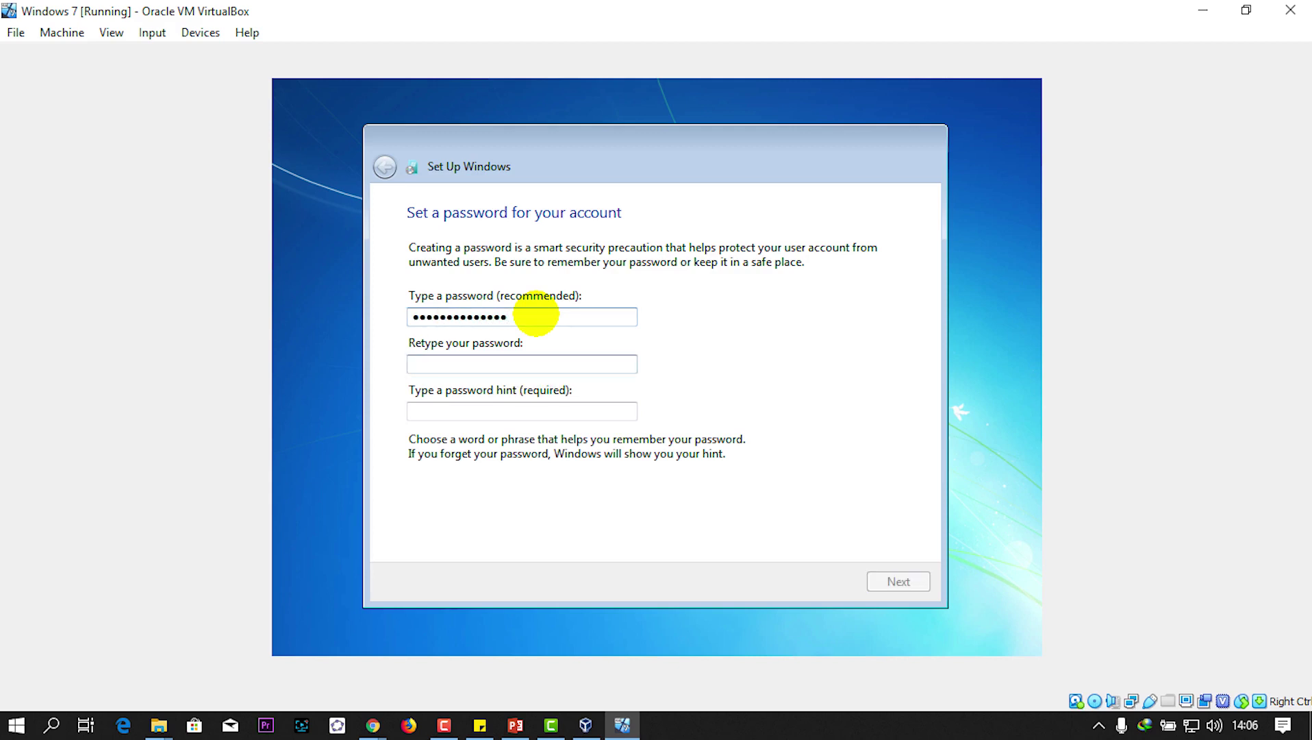
type("1234567890")
key("Tab")
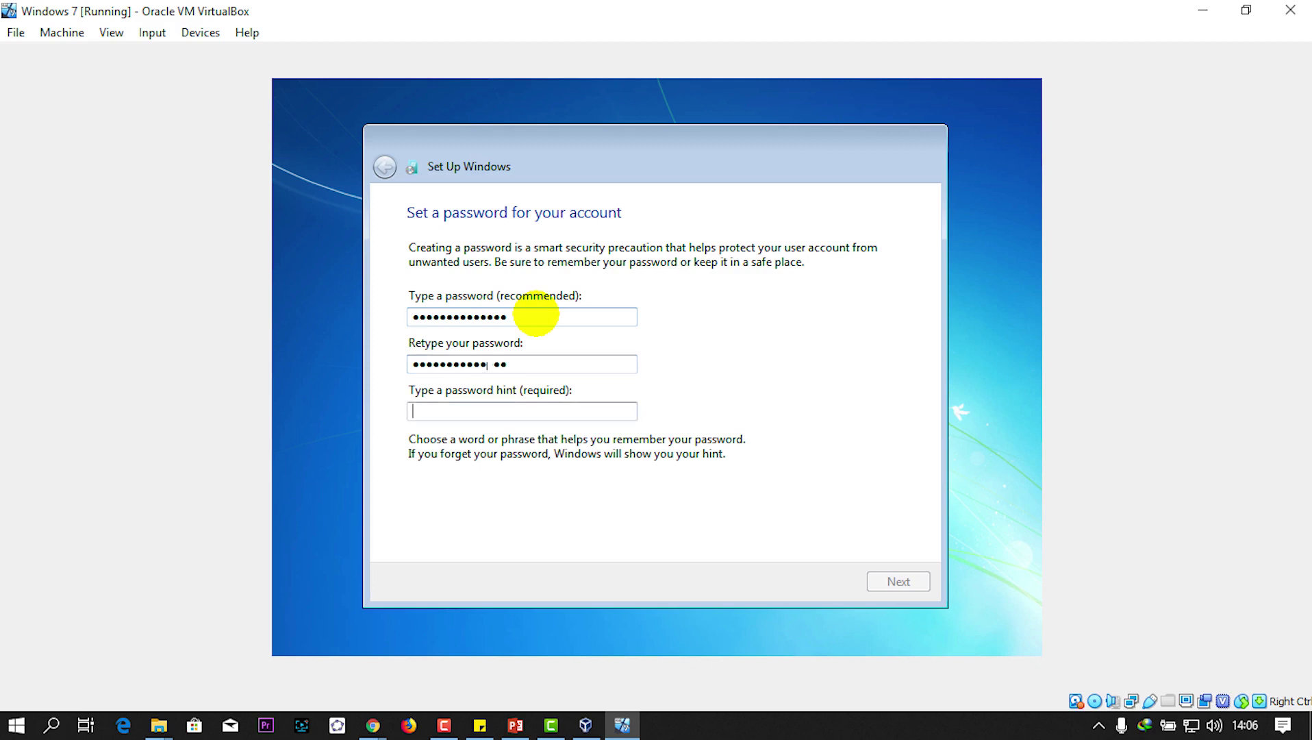
type("myself")
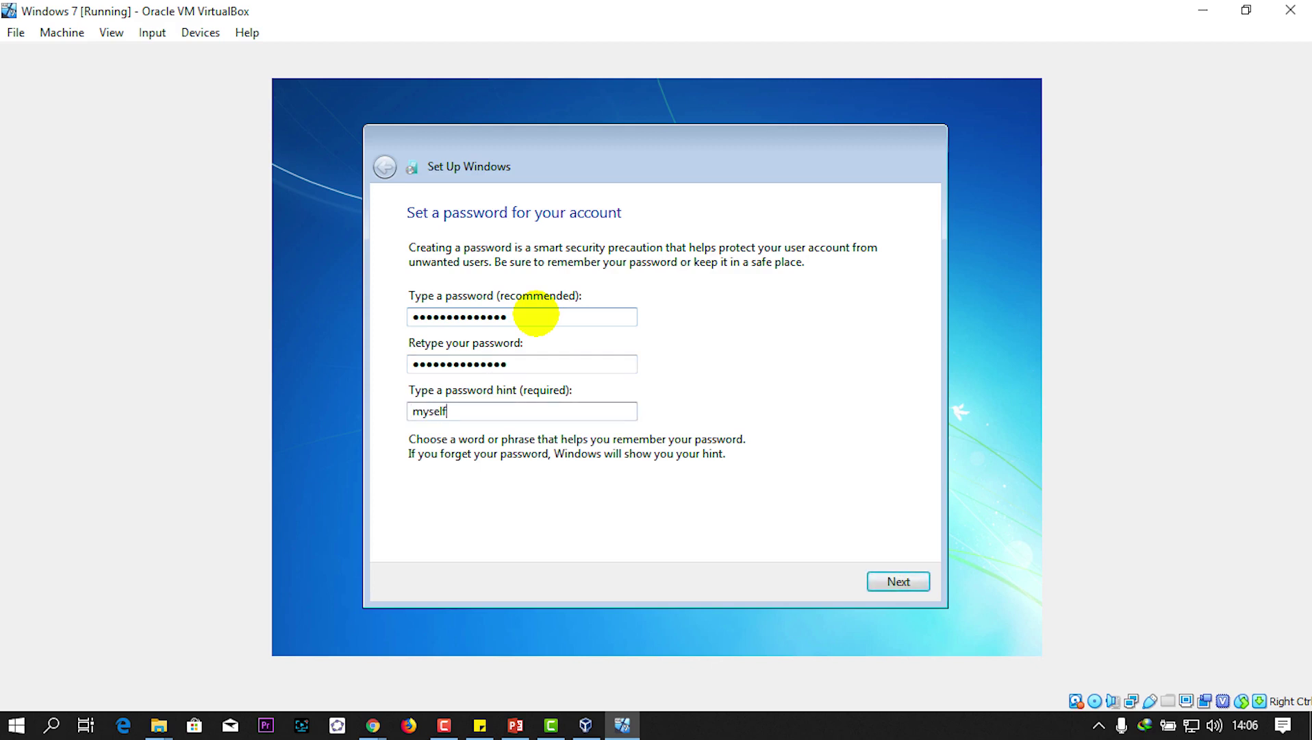
left_click(898, 581)
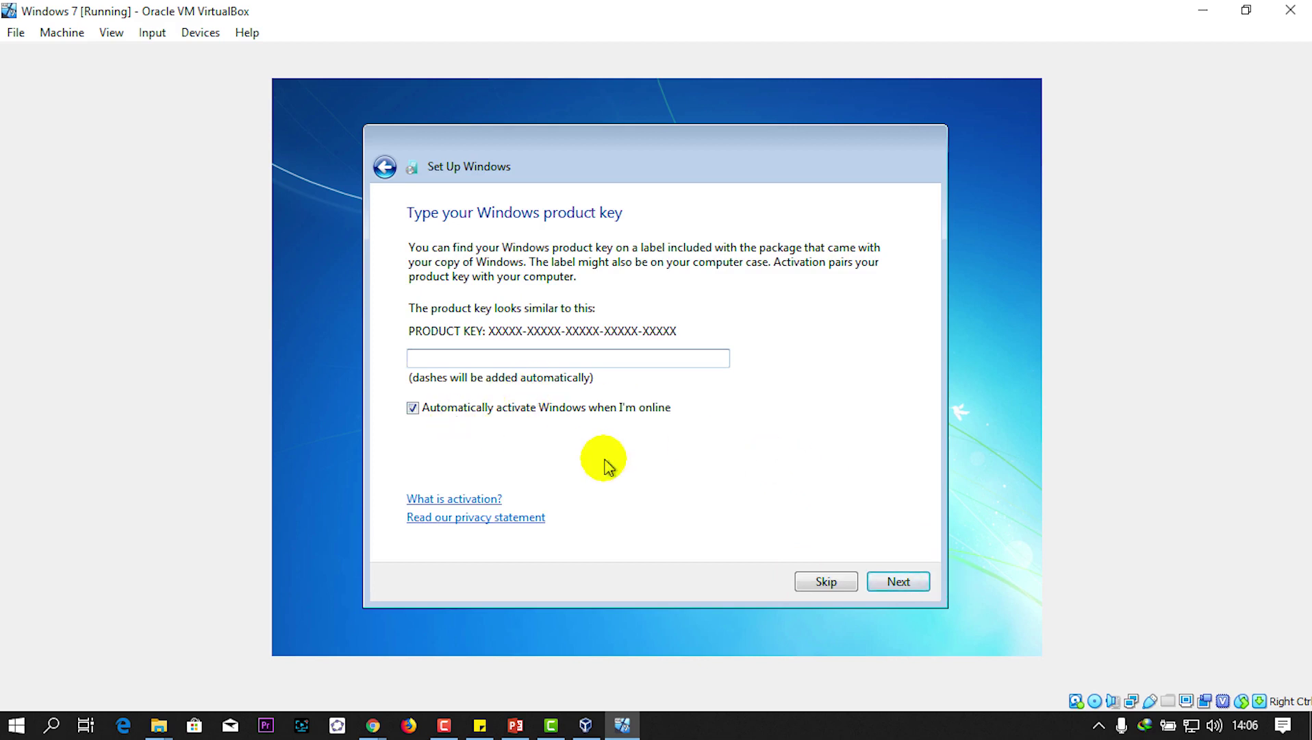
Step: Skip the product key, use recommended update settings, keep the time and date, and choose Home network
left_click(825, 582)
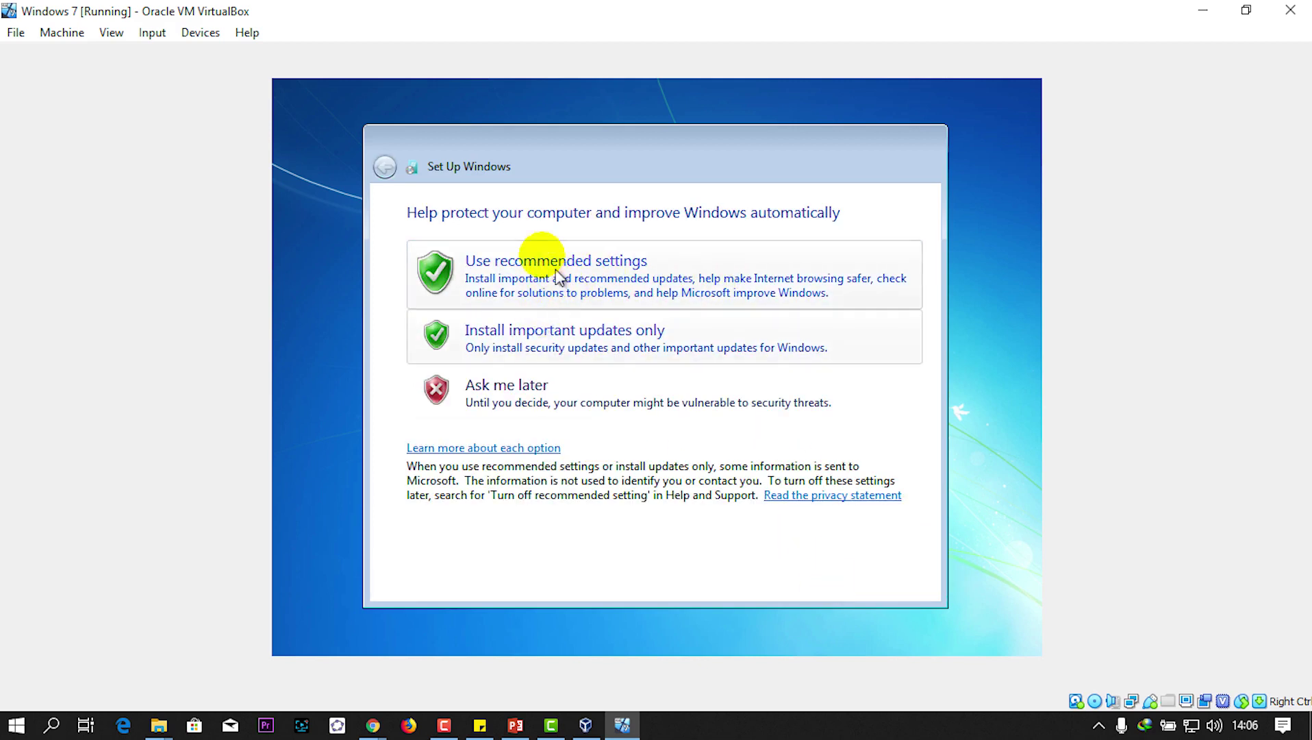
left_click(608, 287)
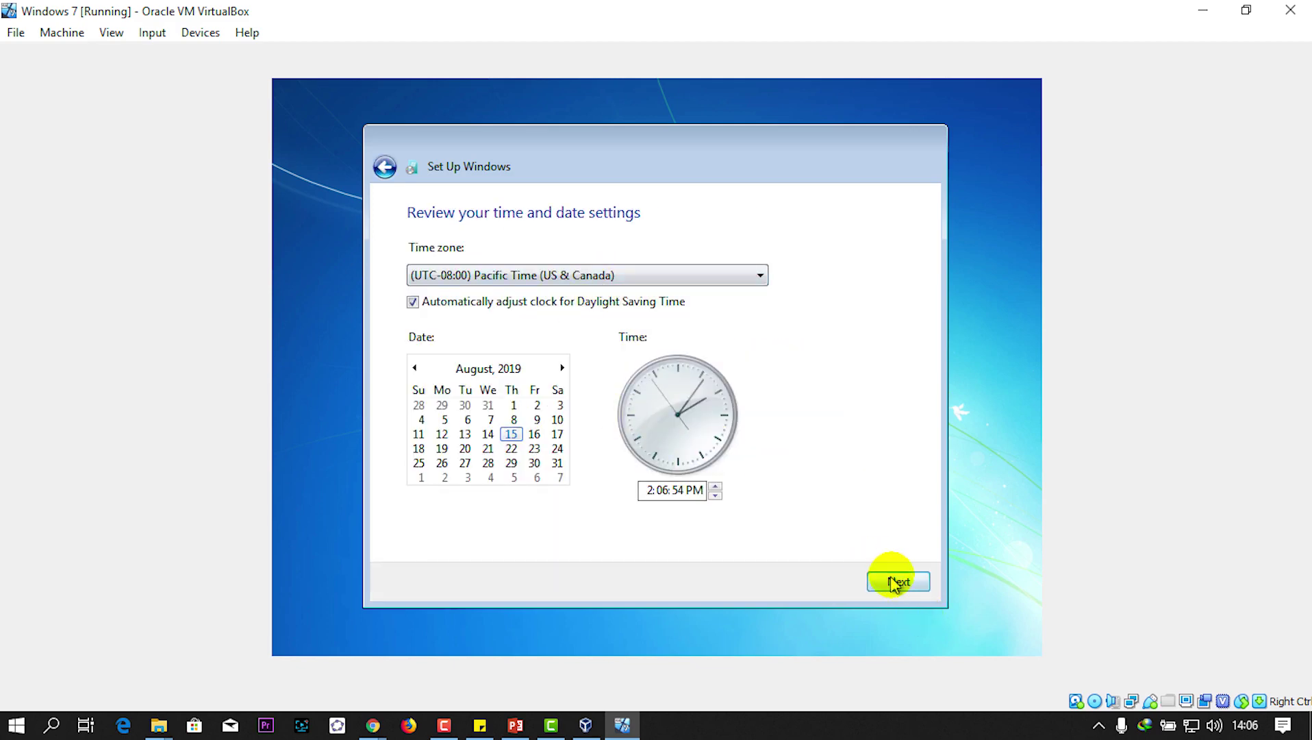
left_click(894, 583)
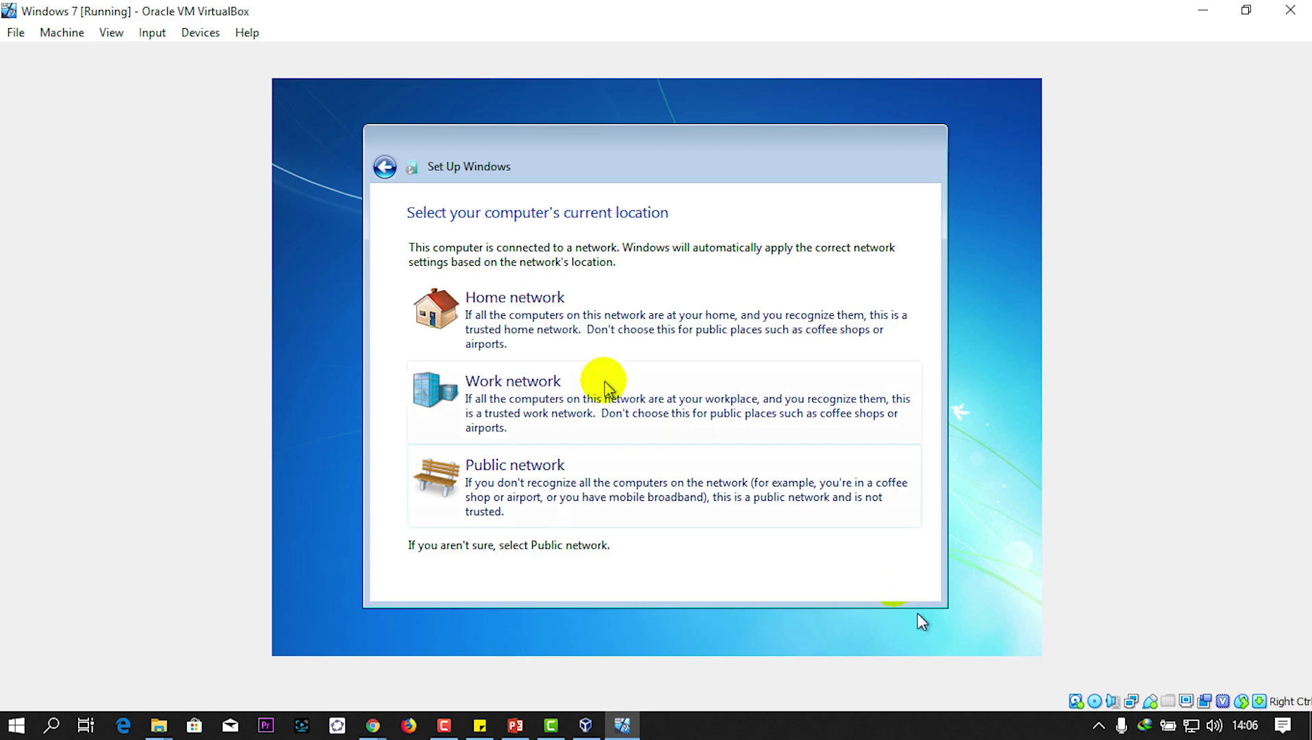
left_click(630, 327)
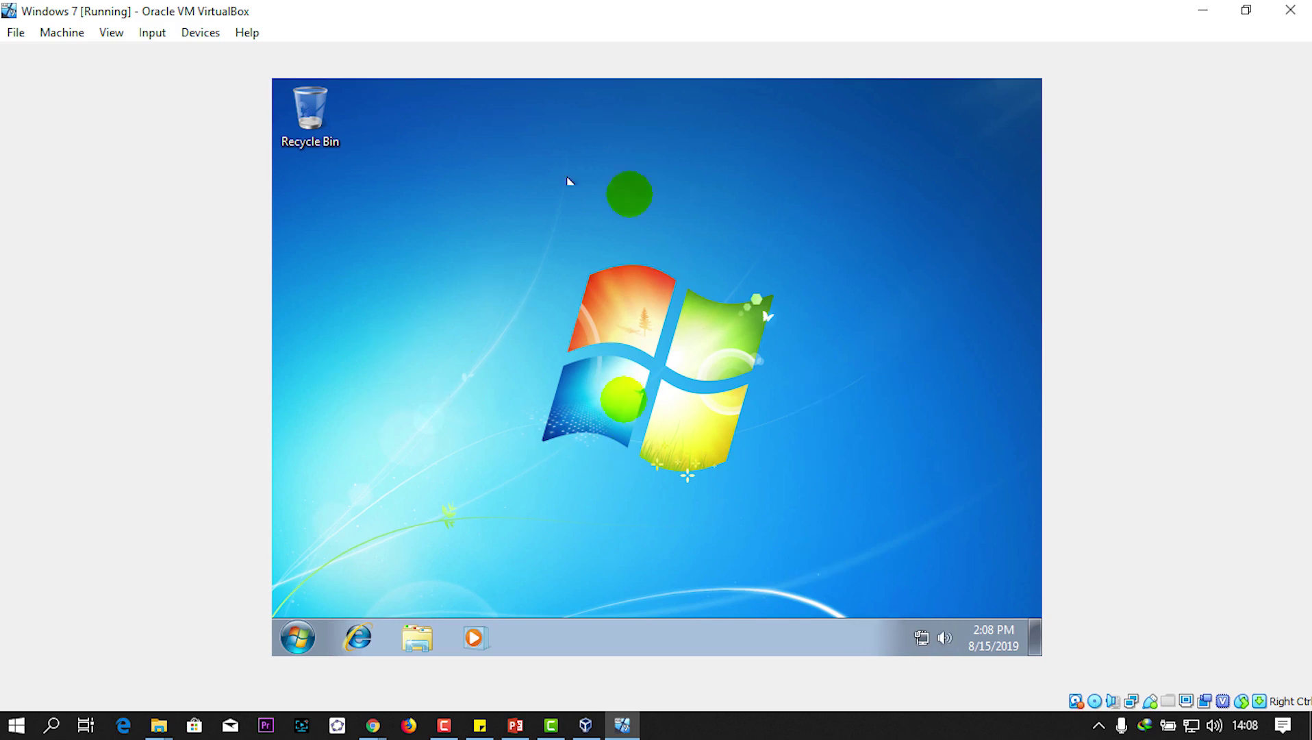
Step: Launch Windows Explorer in the guest and show Computer with Local Disk (C:) and the DVD drive (D:)
left_click(441, 726)
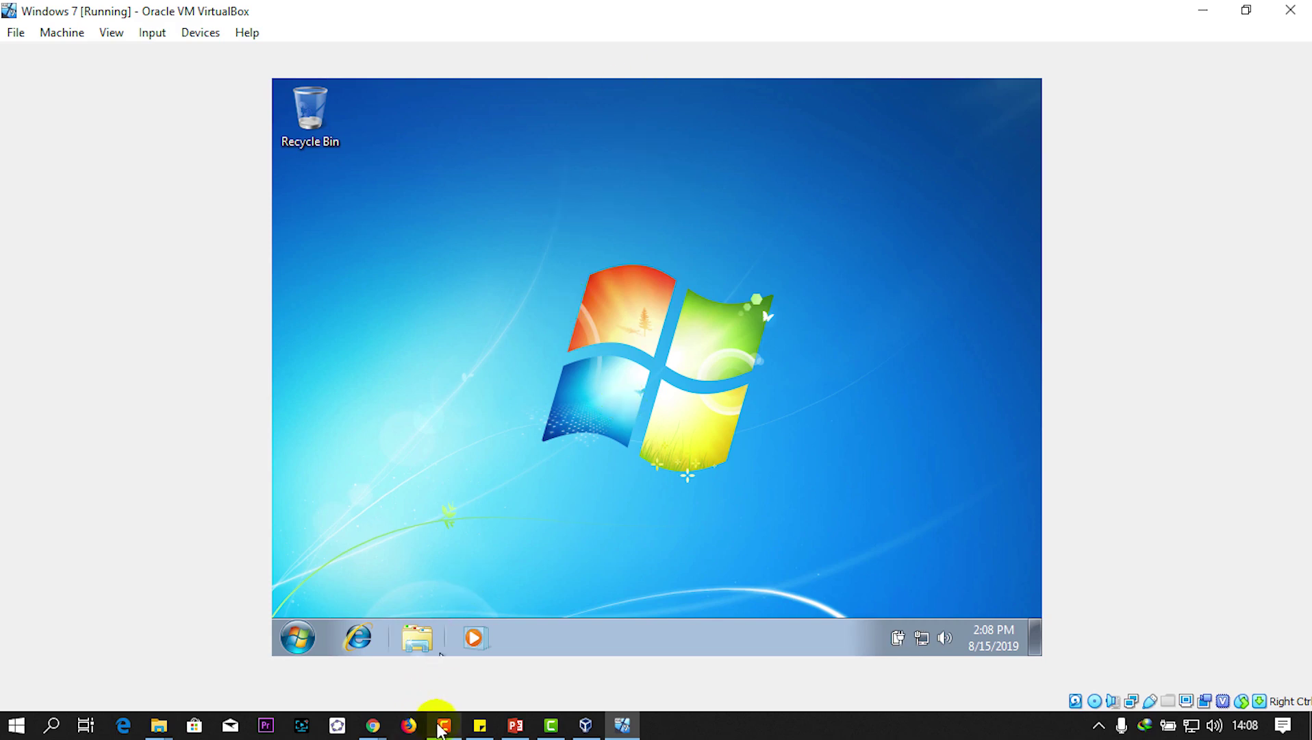
left_click(1270, 634)
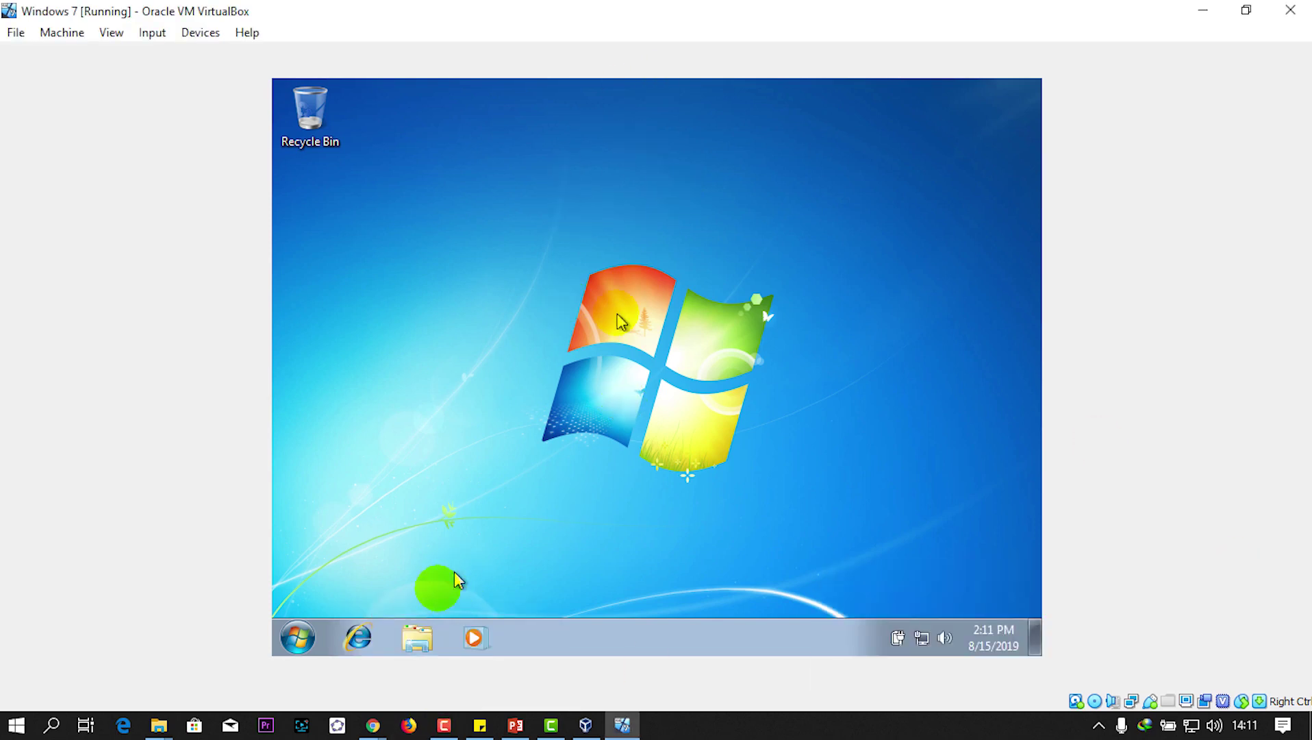
left_click(408, 647)
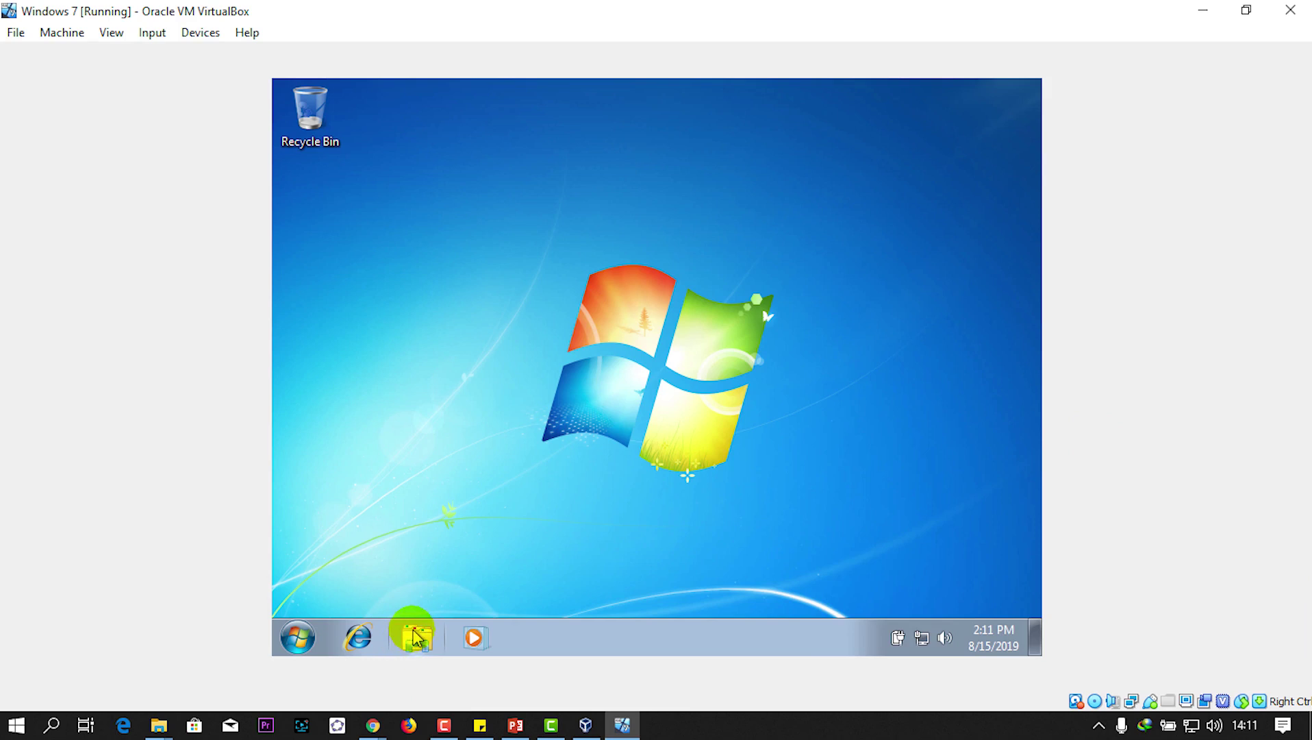
left_click(413, 636)
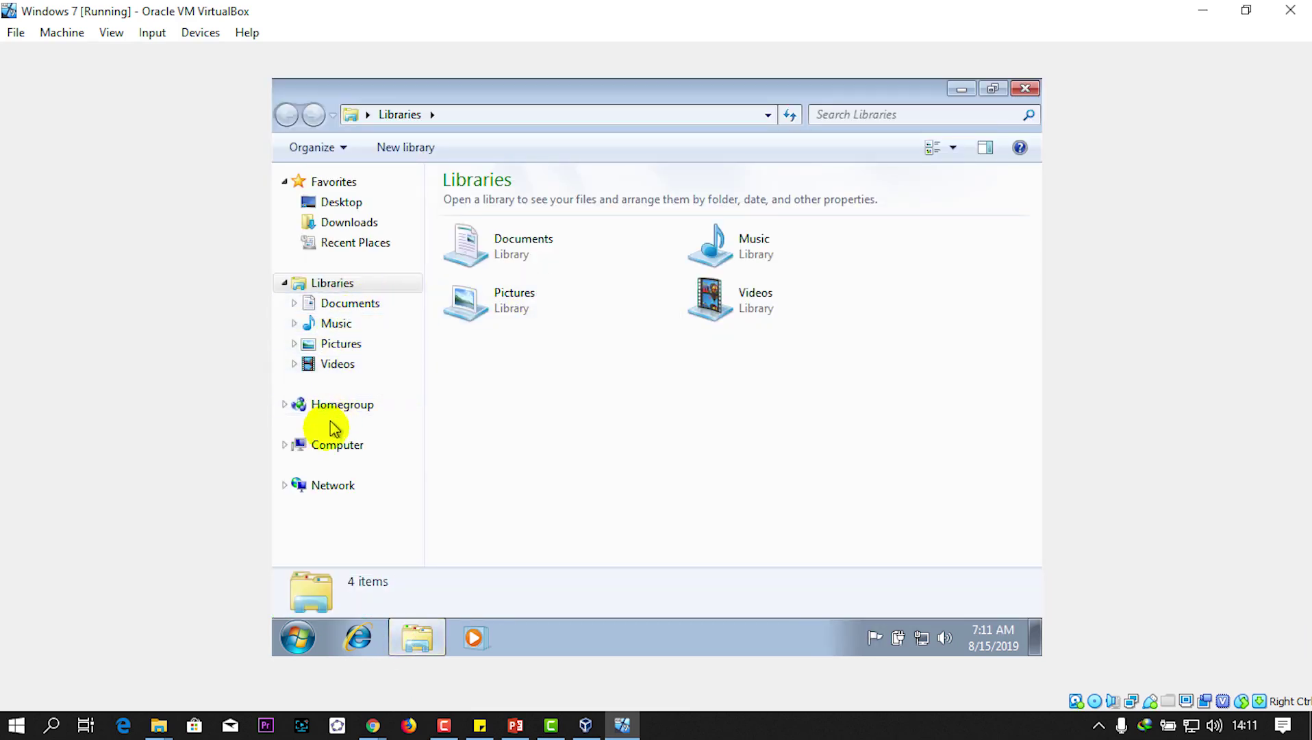
left_click(324, 447)
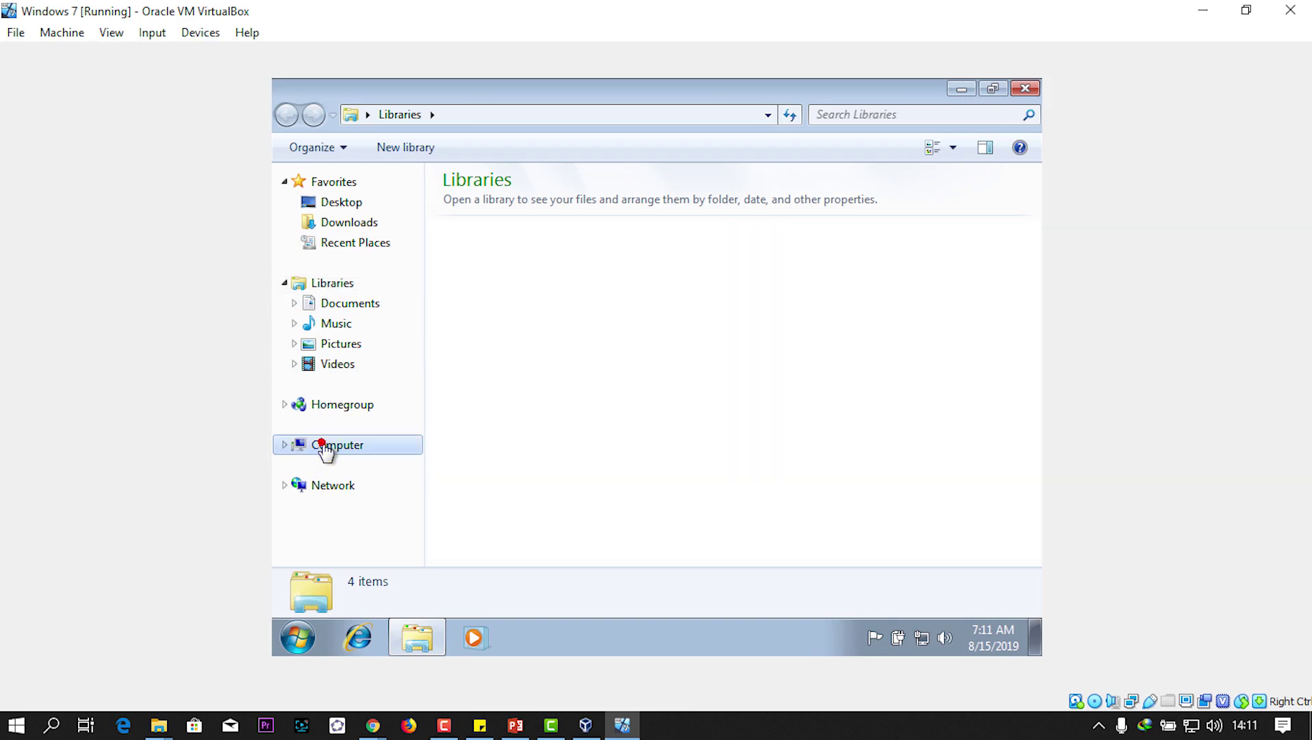
right_click(635, 380)
left_click(560, 404)
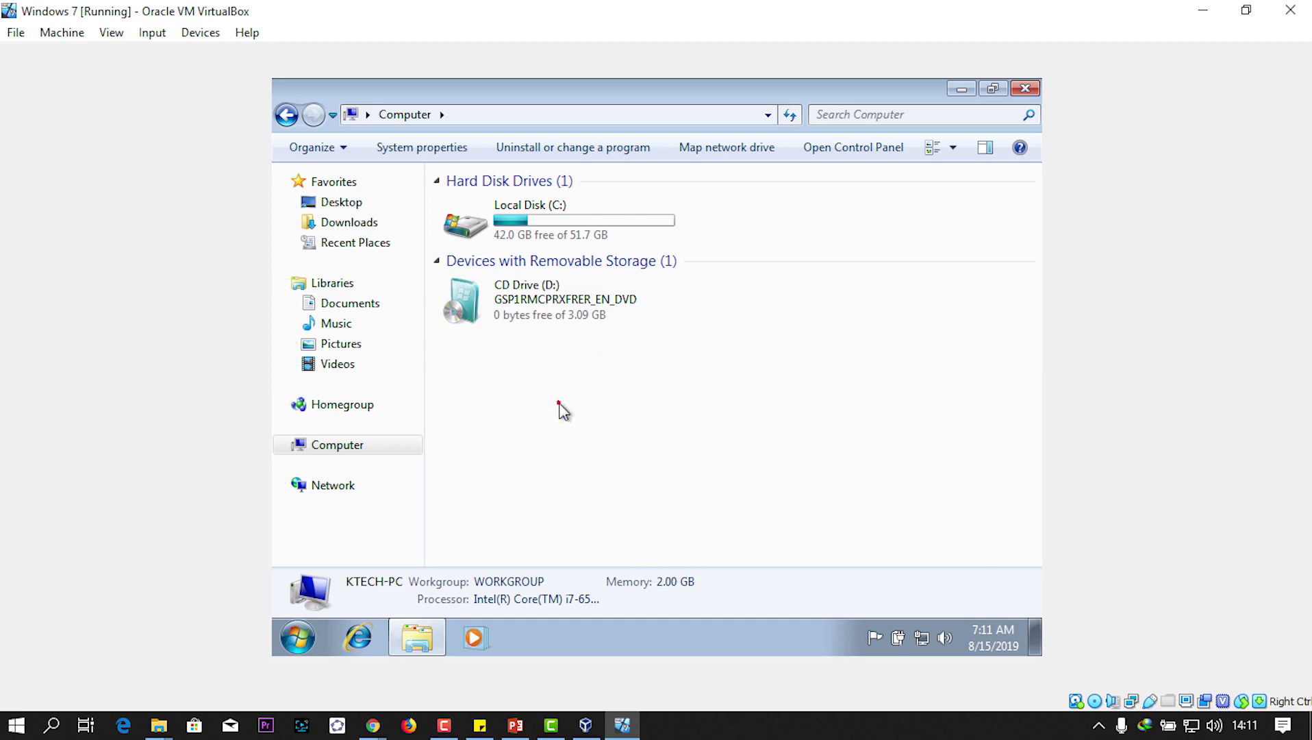
Step: Insert the Guest Additions CD image and refresh Computer so D: shows the 73.5 MB disc
left_click(207, 38)
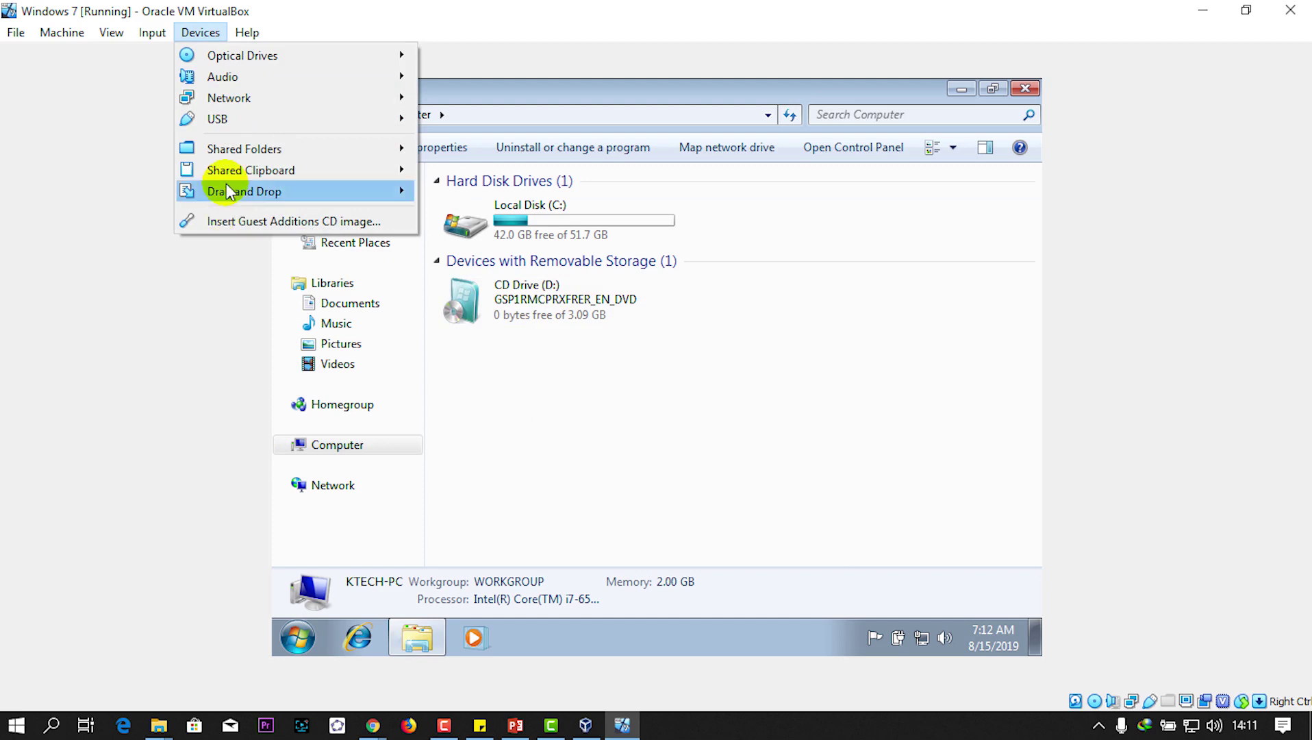
left_click(225, 222)
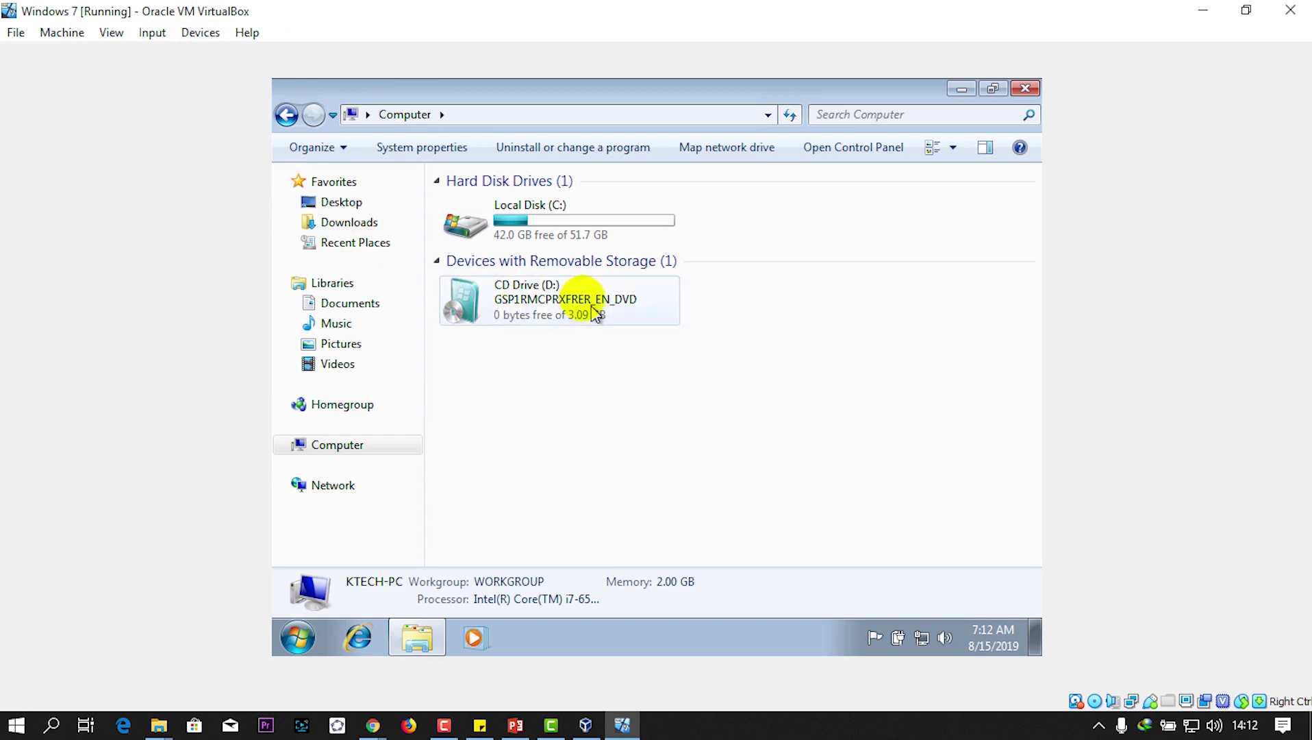
right_click(696, 389)
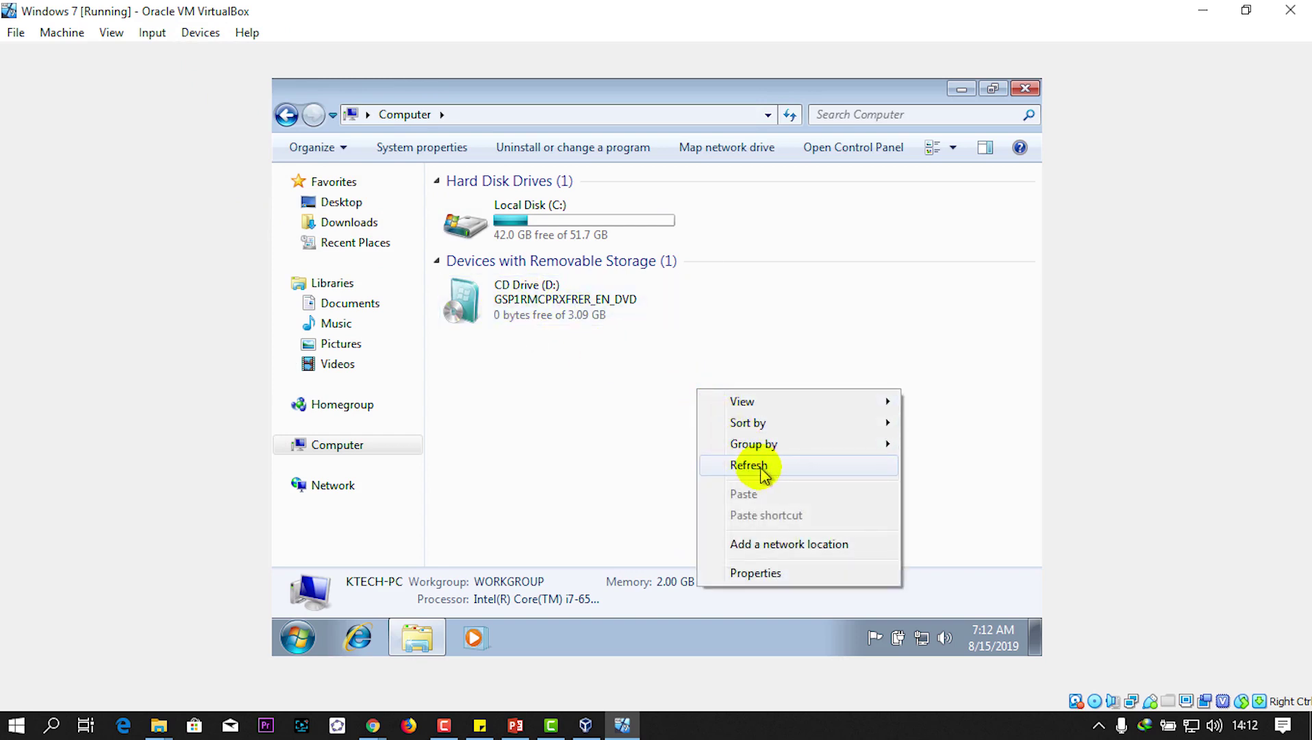
left_click(785, 468)
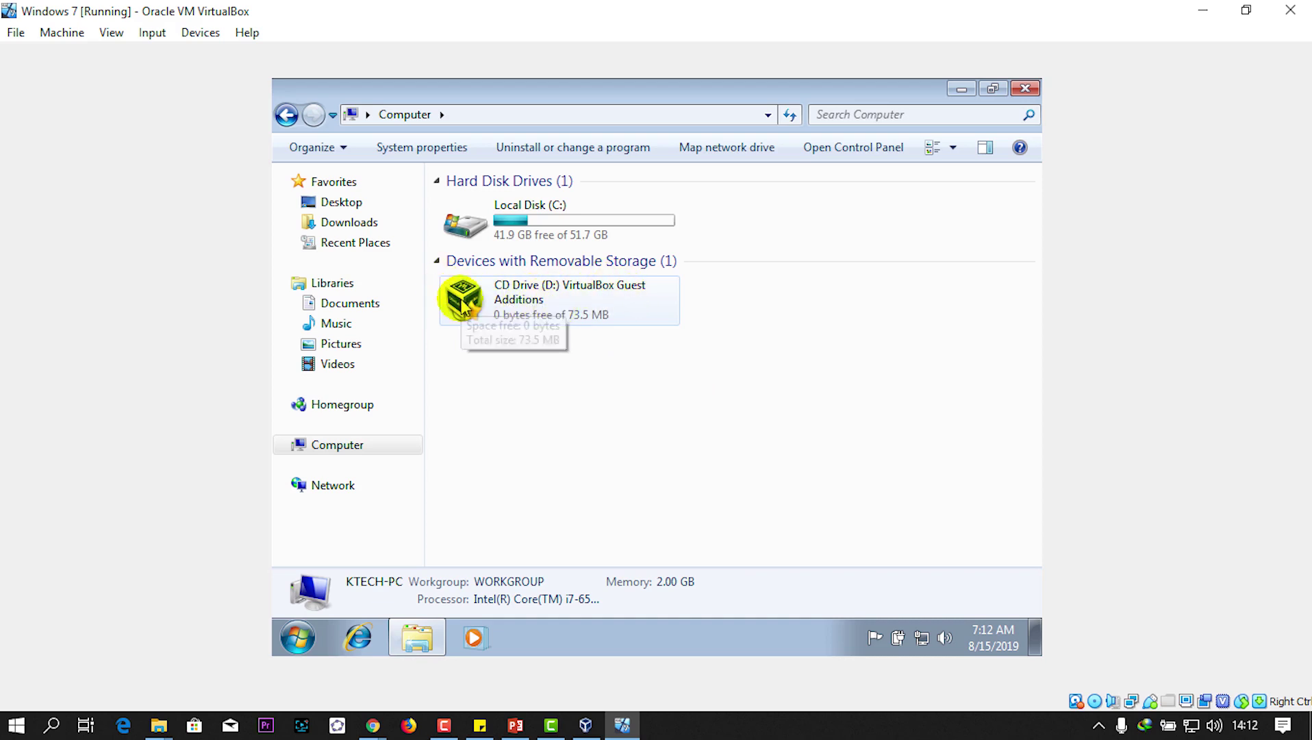
left_click(577, 313)
Step: Open the Guest Additions disc, run VBoxWindowsAdditions, then shrink and minimize the Explorer window
double_click(577, 312)
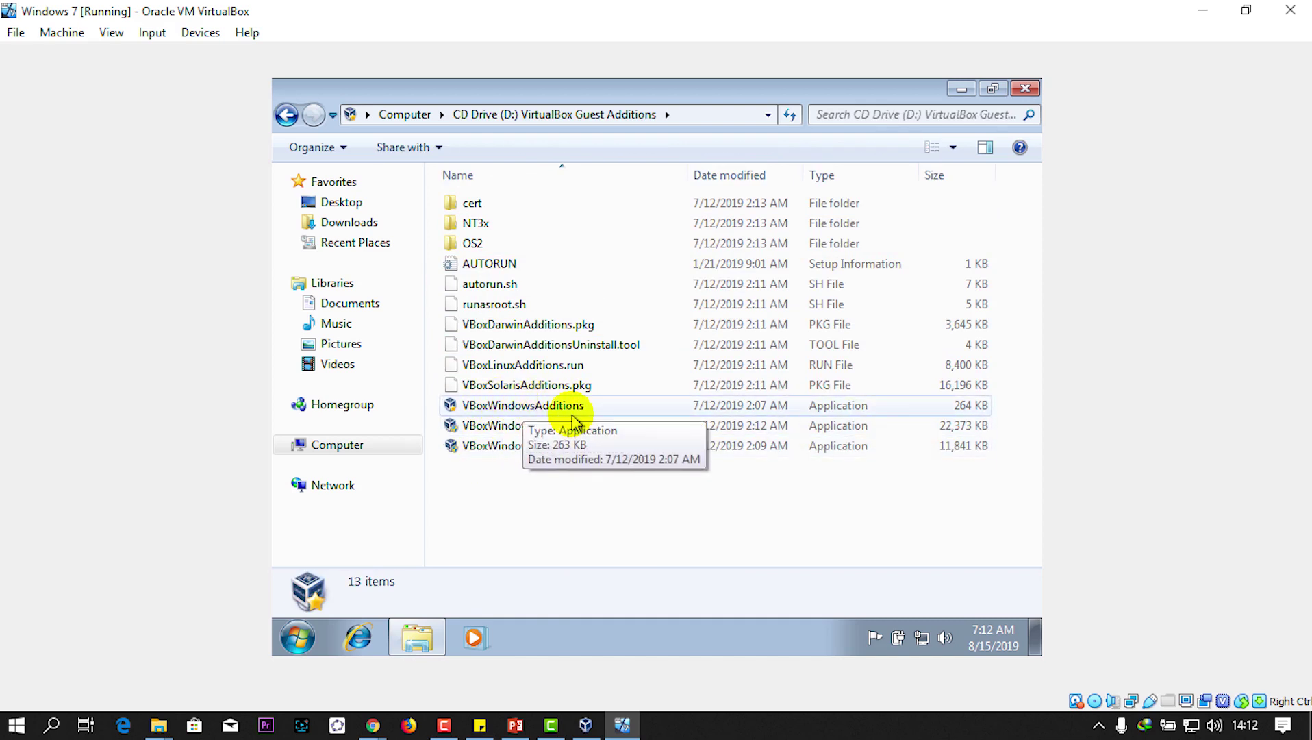
left_click(531, 408)
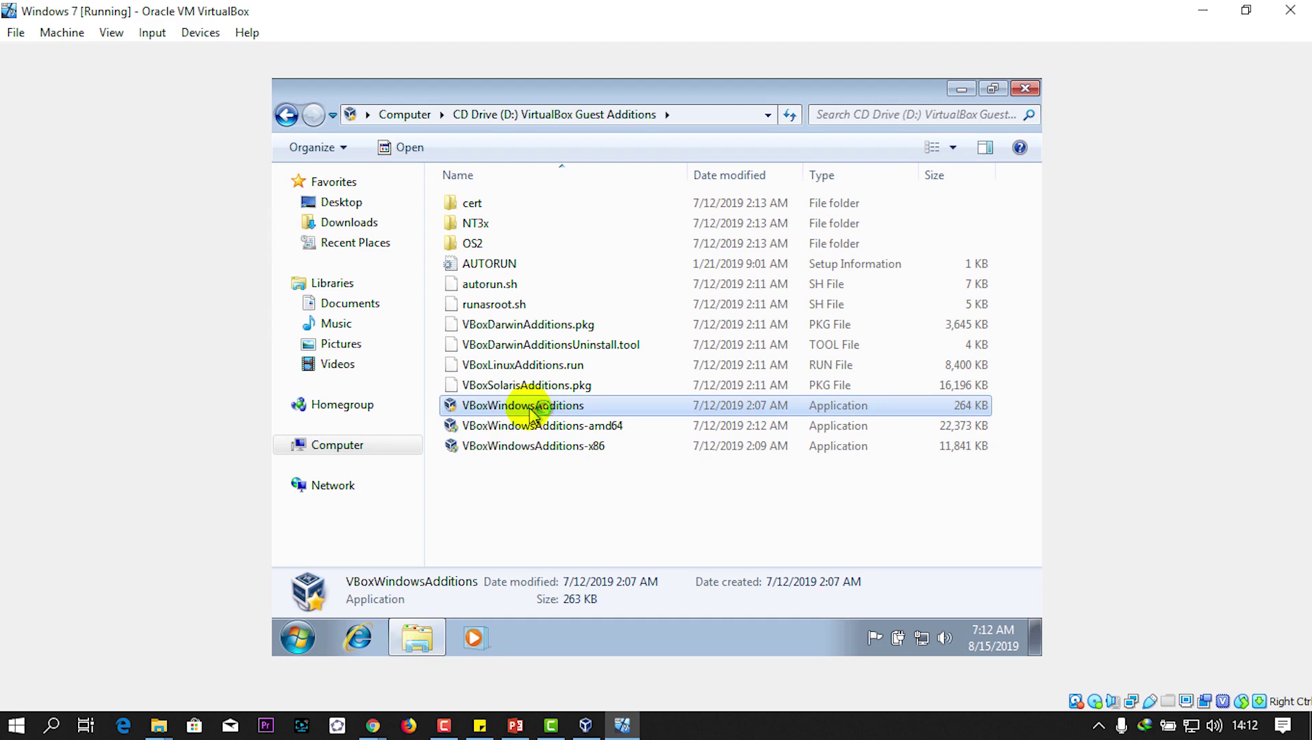
left_click(995, 88)
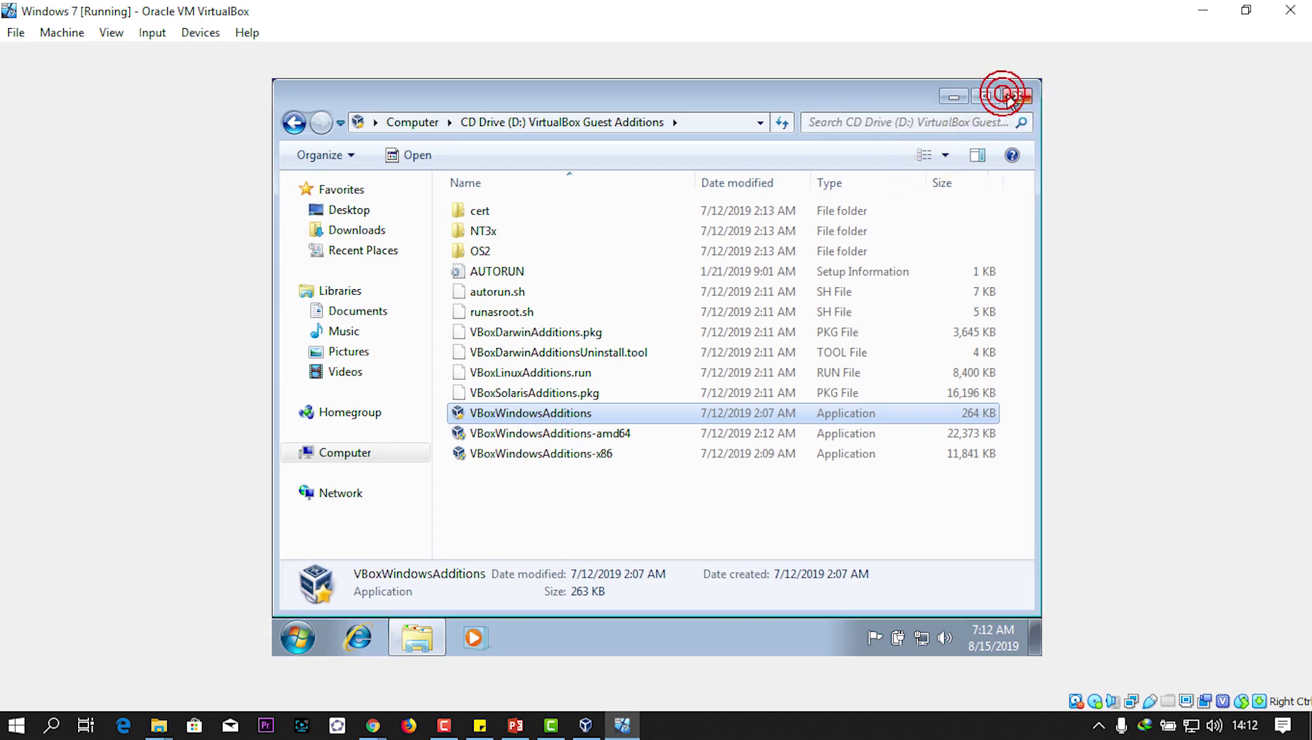
left_click_drag(1036, 84, 923, 163)
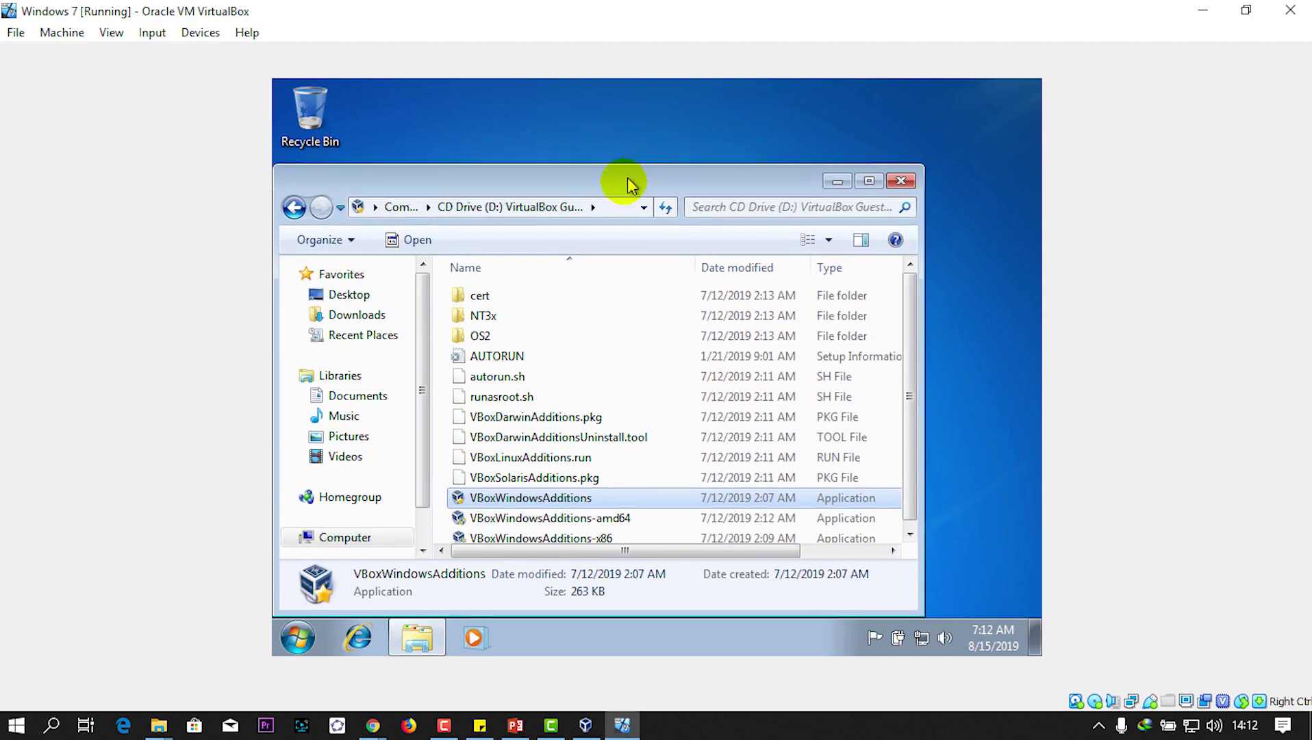
left_click_drag(624, 184, 904, 185)
left_click_drag(690, 156, 683, 141)
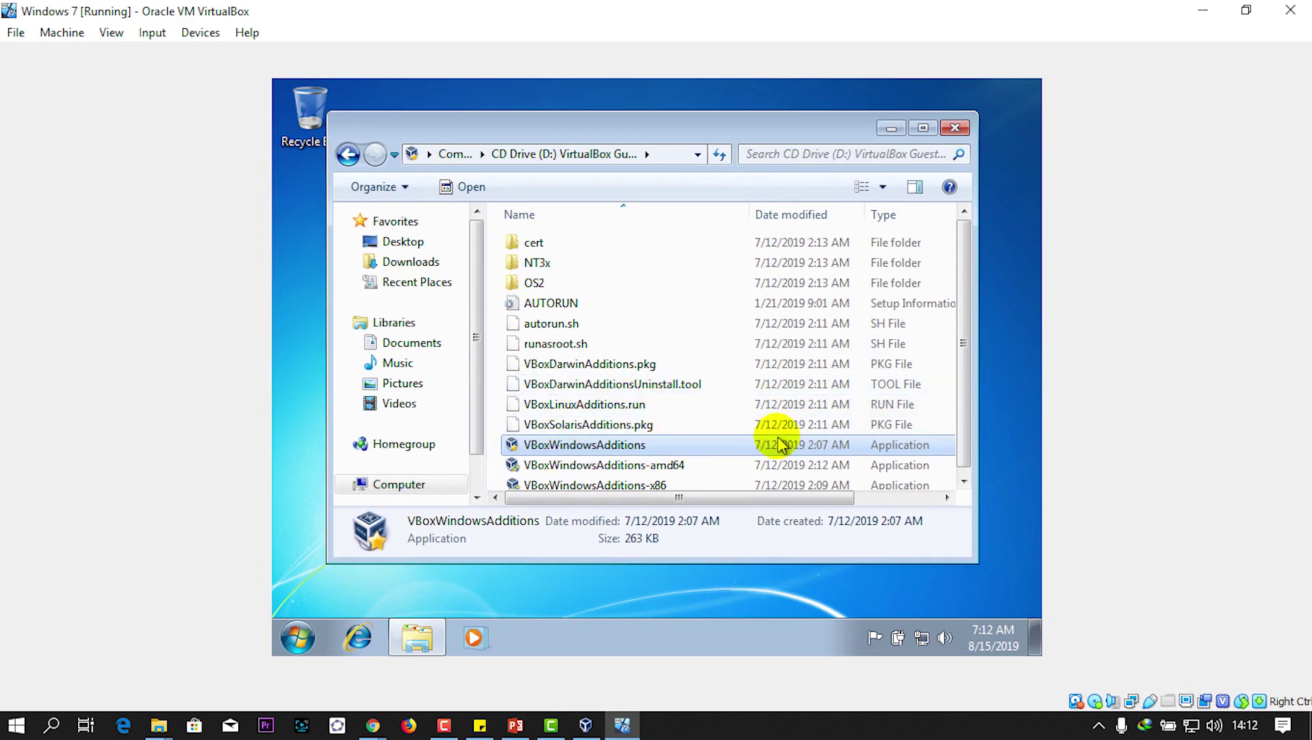
left_click(891, 128)
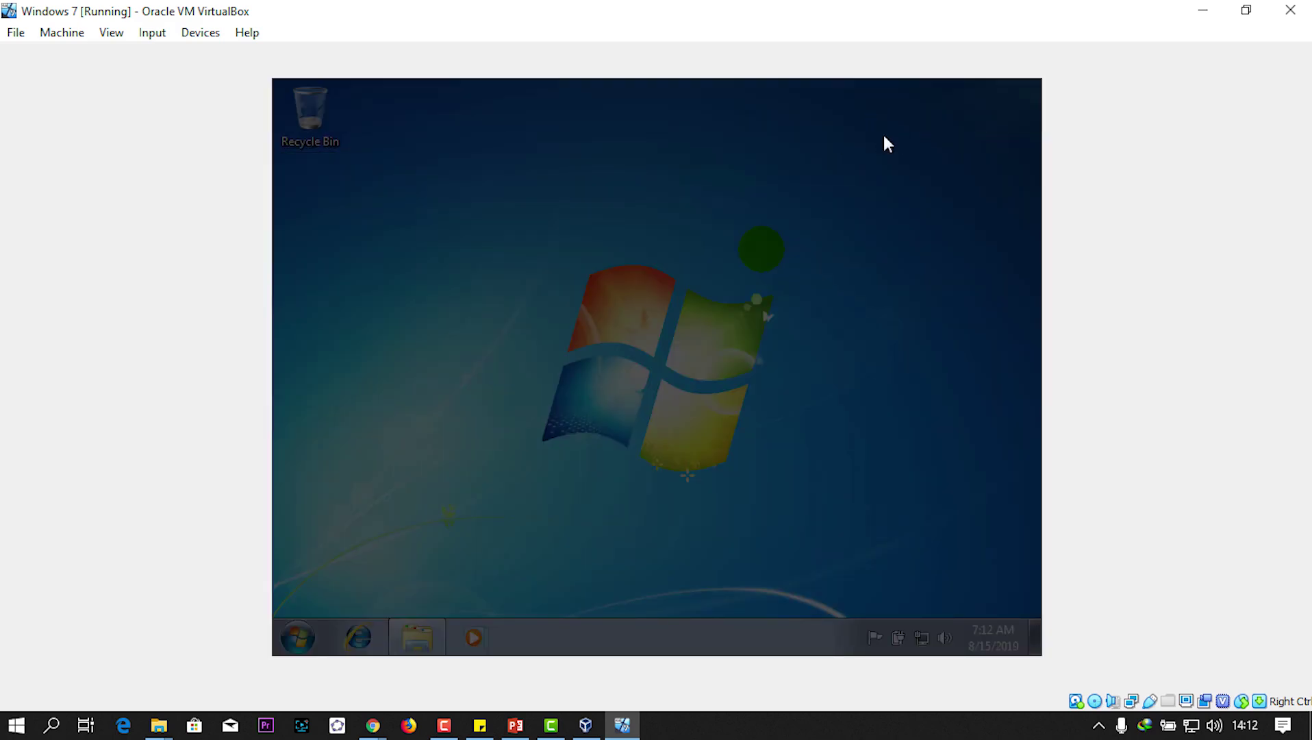
Step: Approve UAC, install Guest Additions 6.0.10 with defaults, and allow the Oracle system and display drivers
left_click(738, 376)
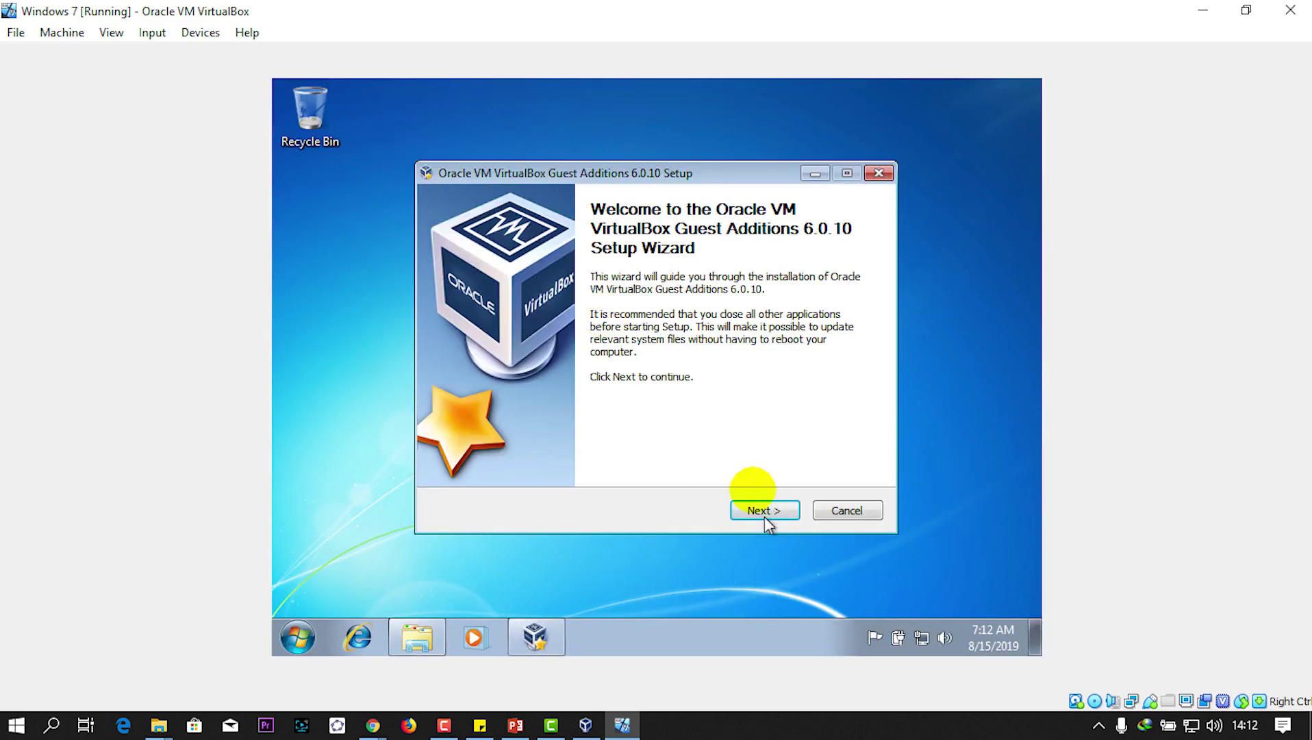
left_click(755, 508)
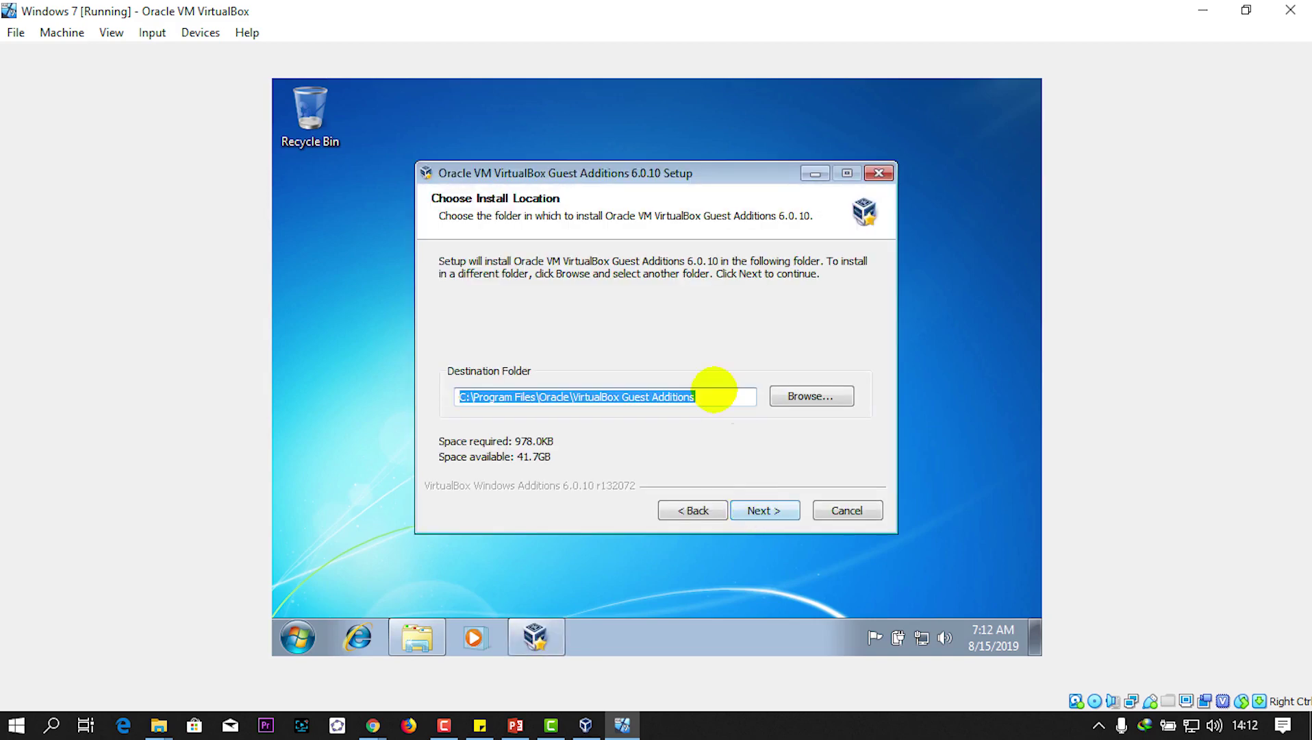
left_click(779, 504)
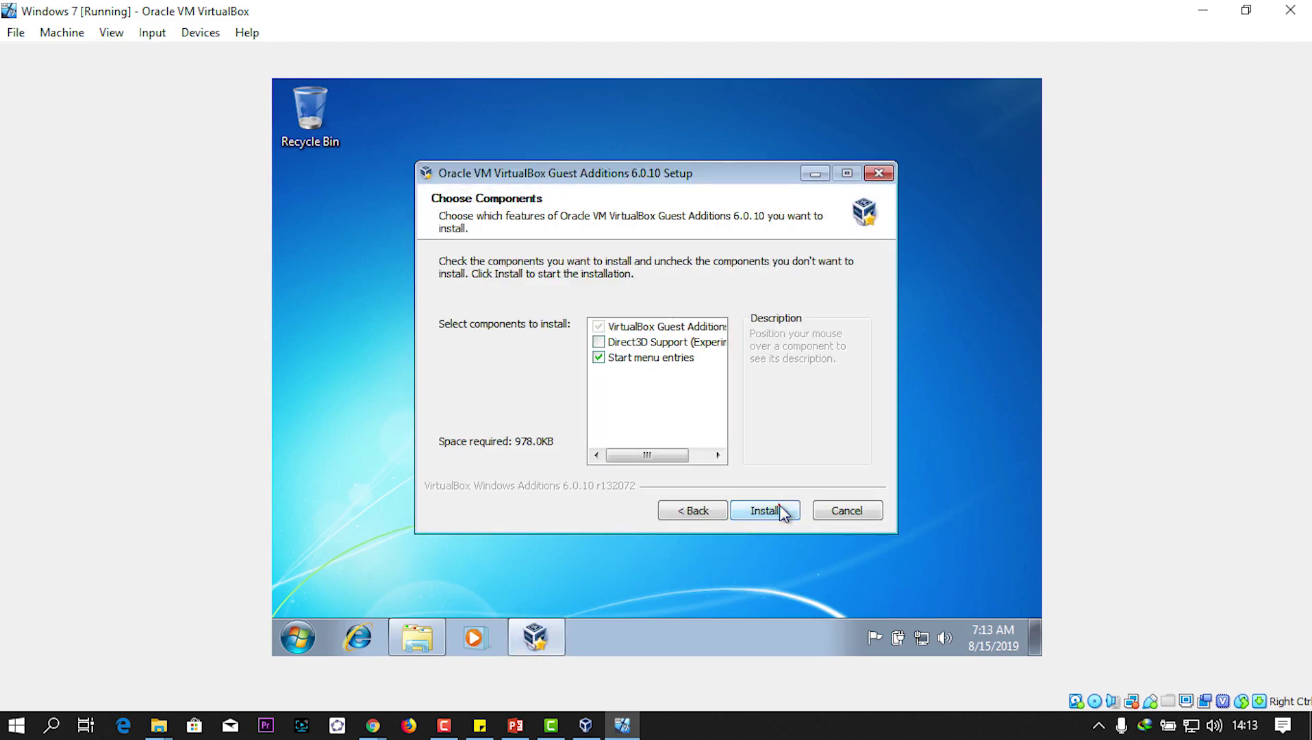
left_click(782, 513)
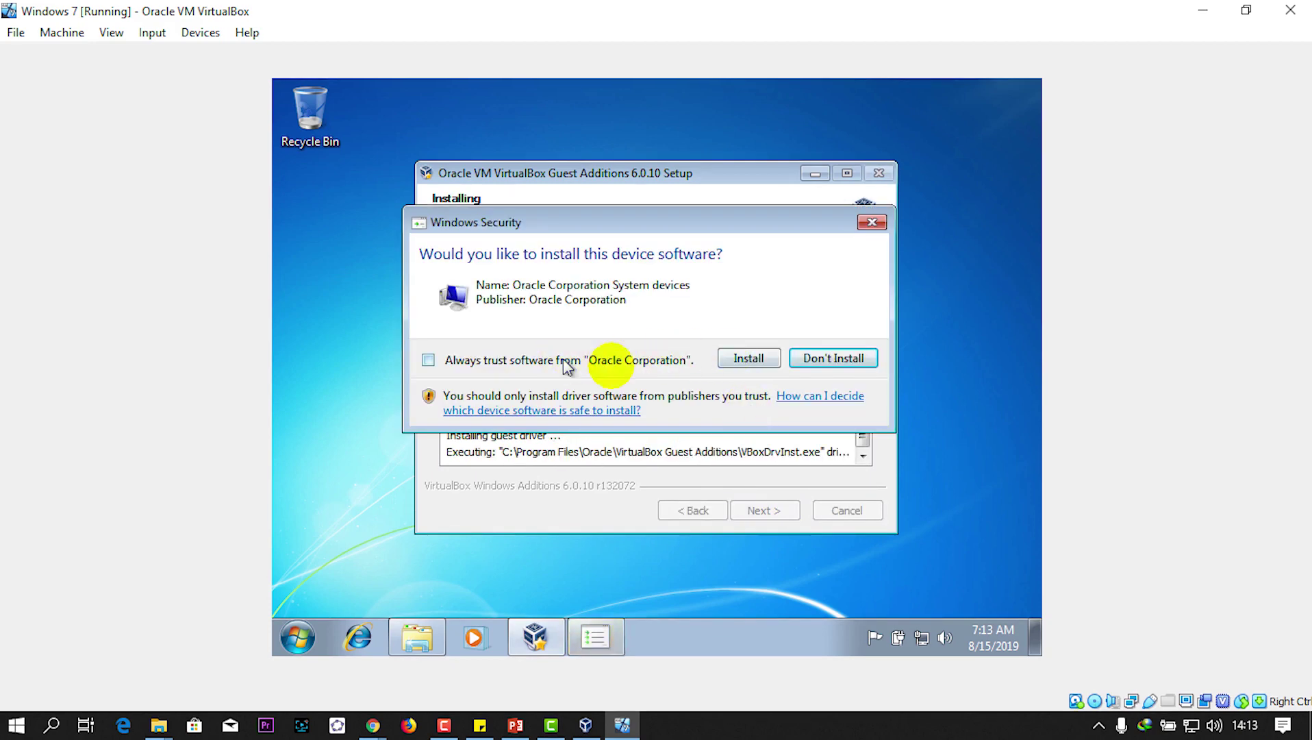
left_click(759, 362)
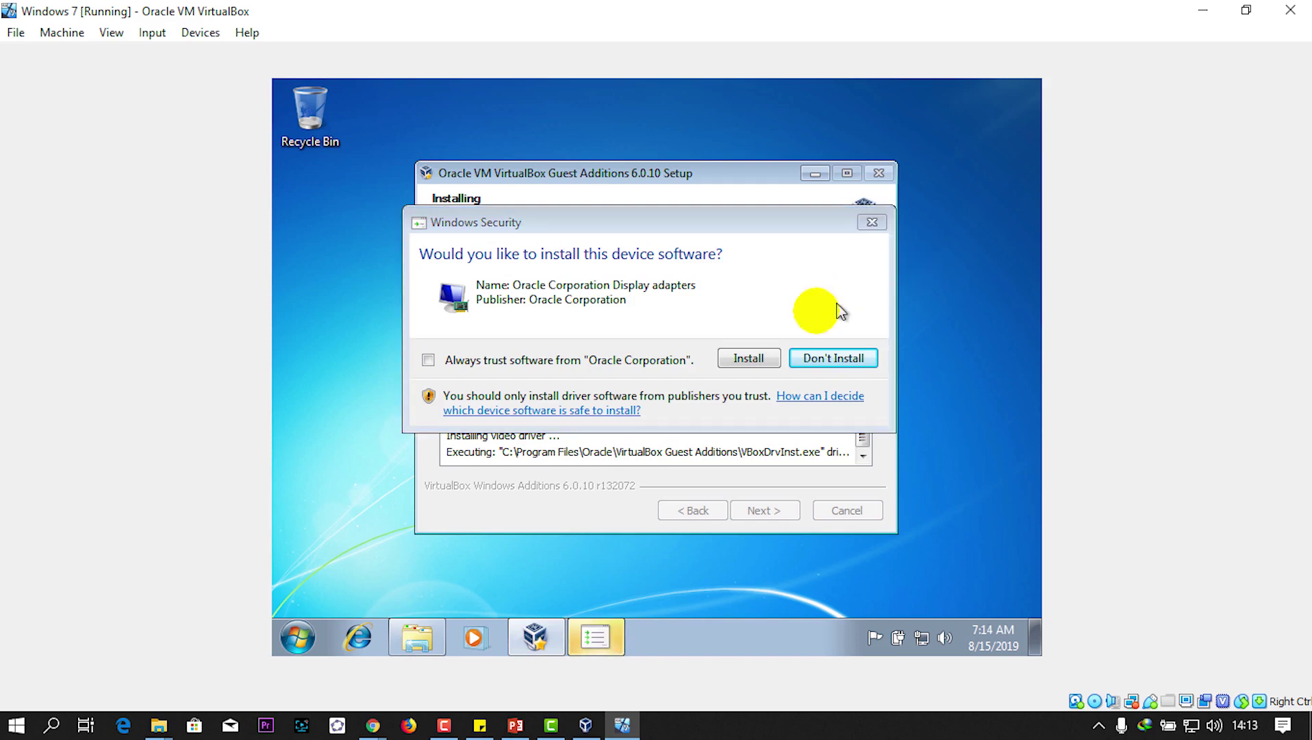
left_click(750, 358)
left_click(750, 359)
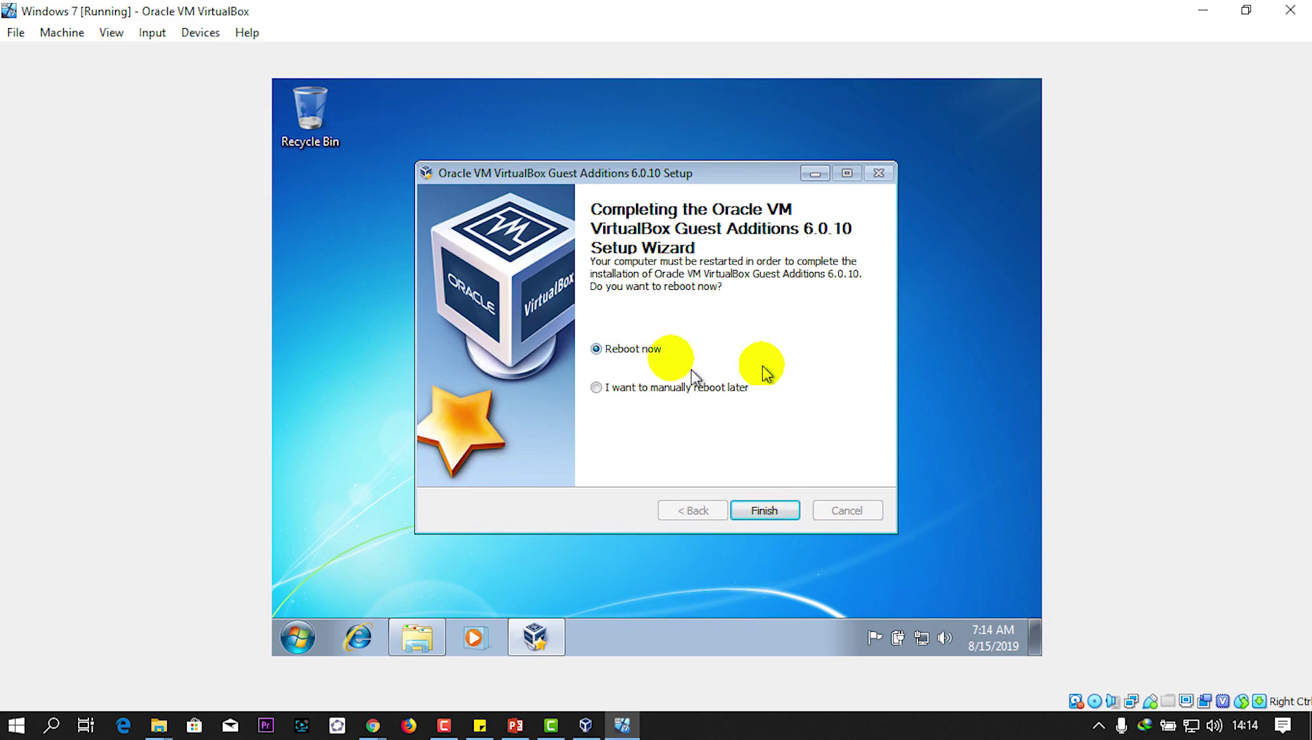
Step: Finish with Reboot now, dismiss the leftover installer message, and force the VM to restart
left_click(765, 511)
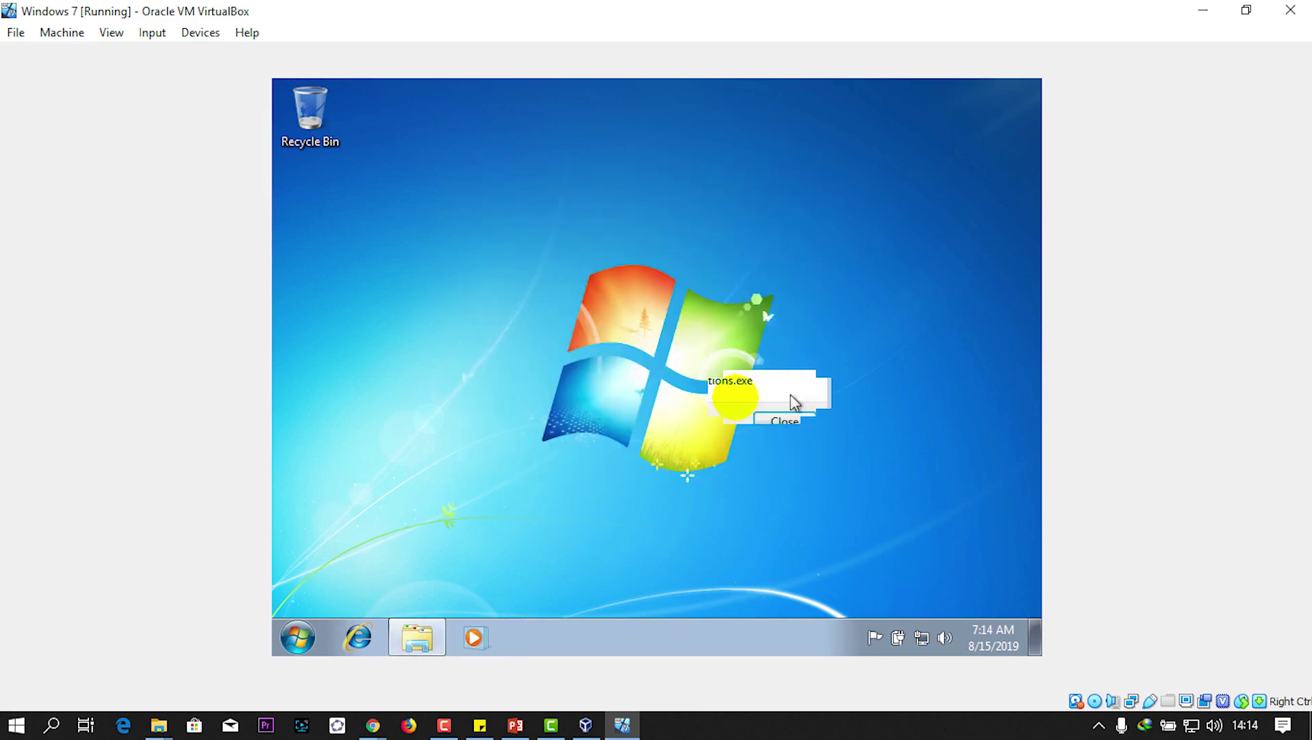
left_click(784, 424)
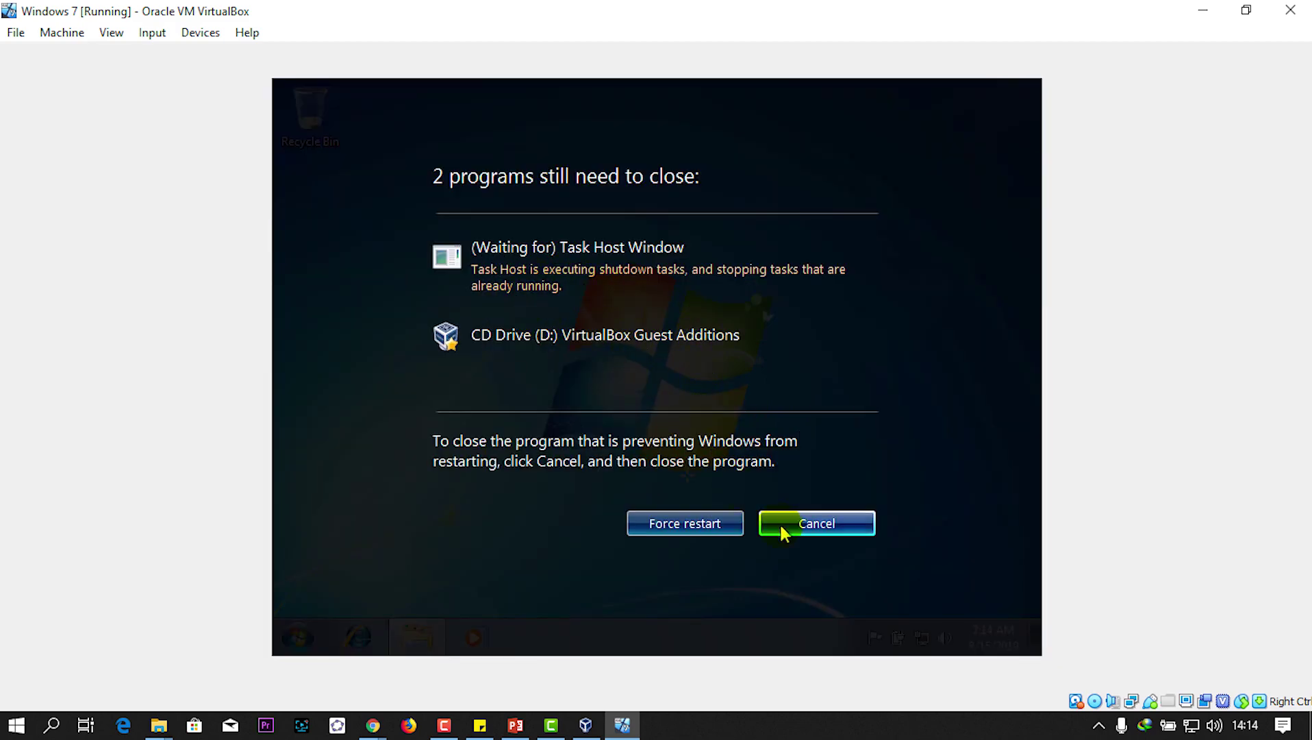
left_click(684, 523)
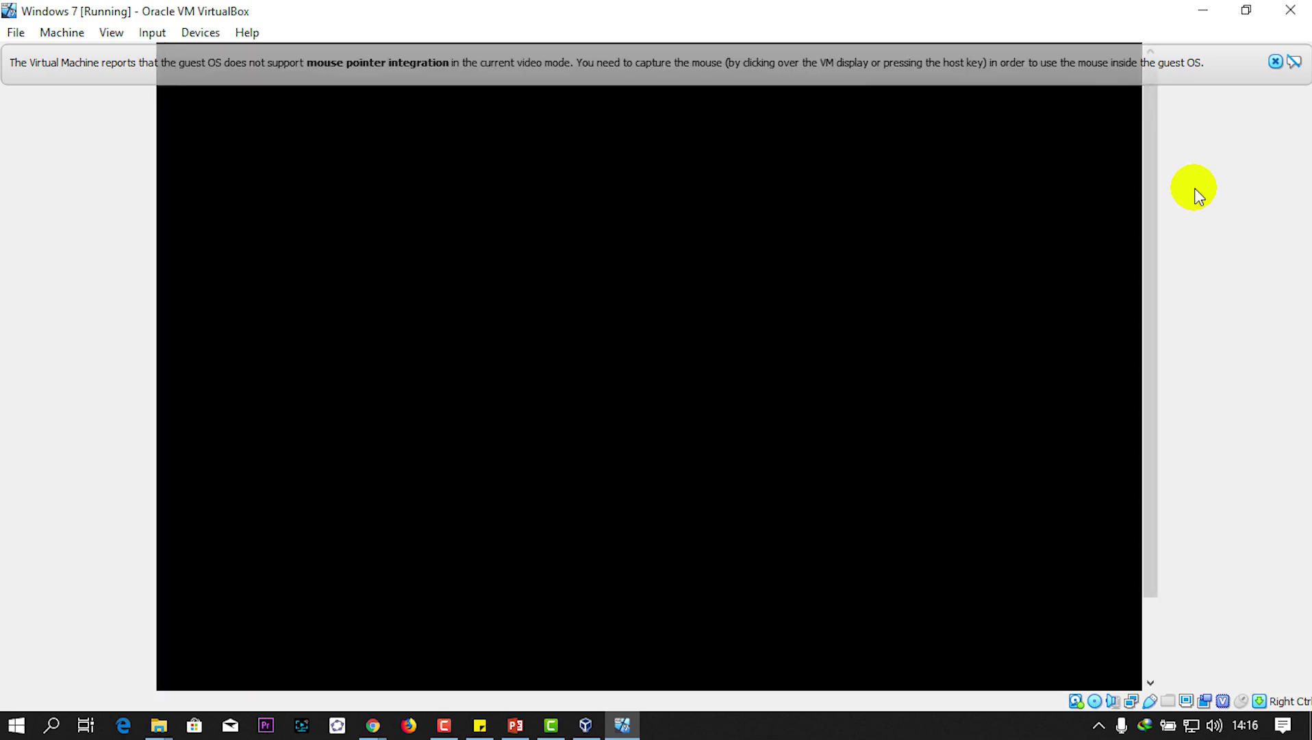
Step: Dismiss the mouse-integration notices and log in to Windows 7 with the account password
left_click(1275, 62)
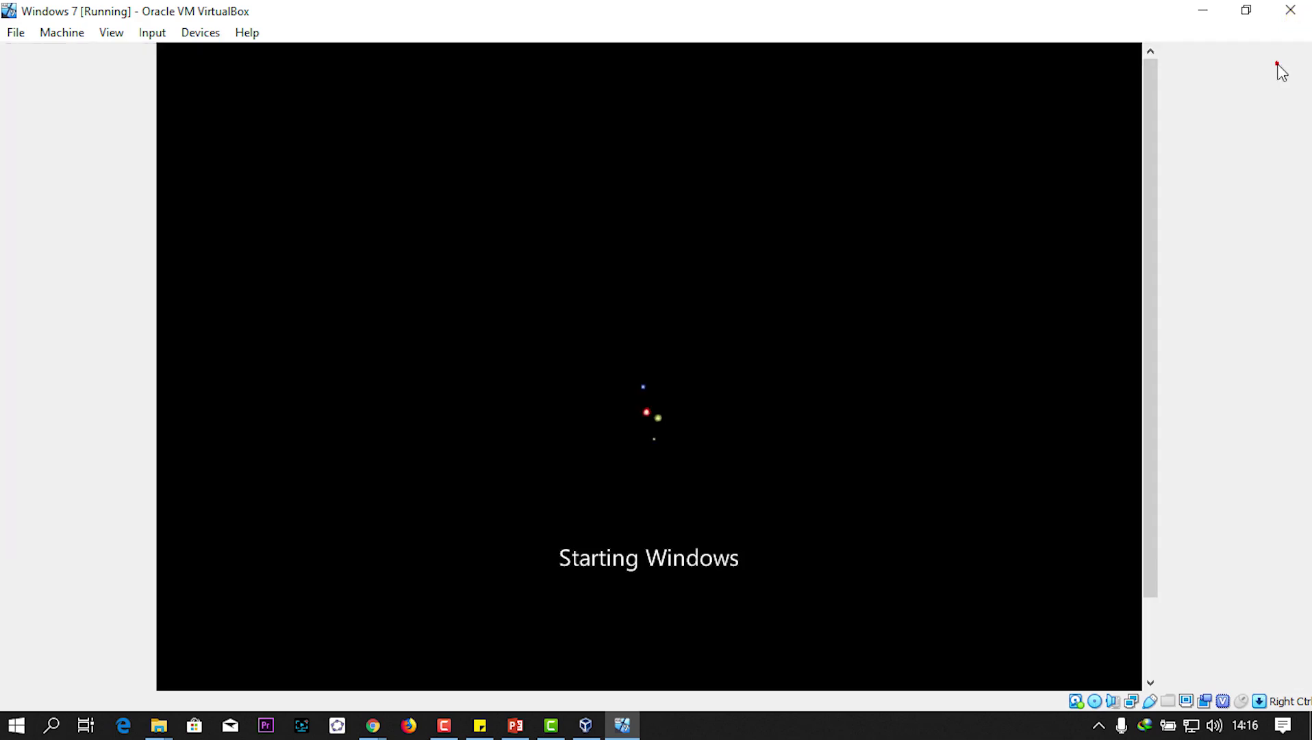
left_click(1280, 59)
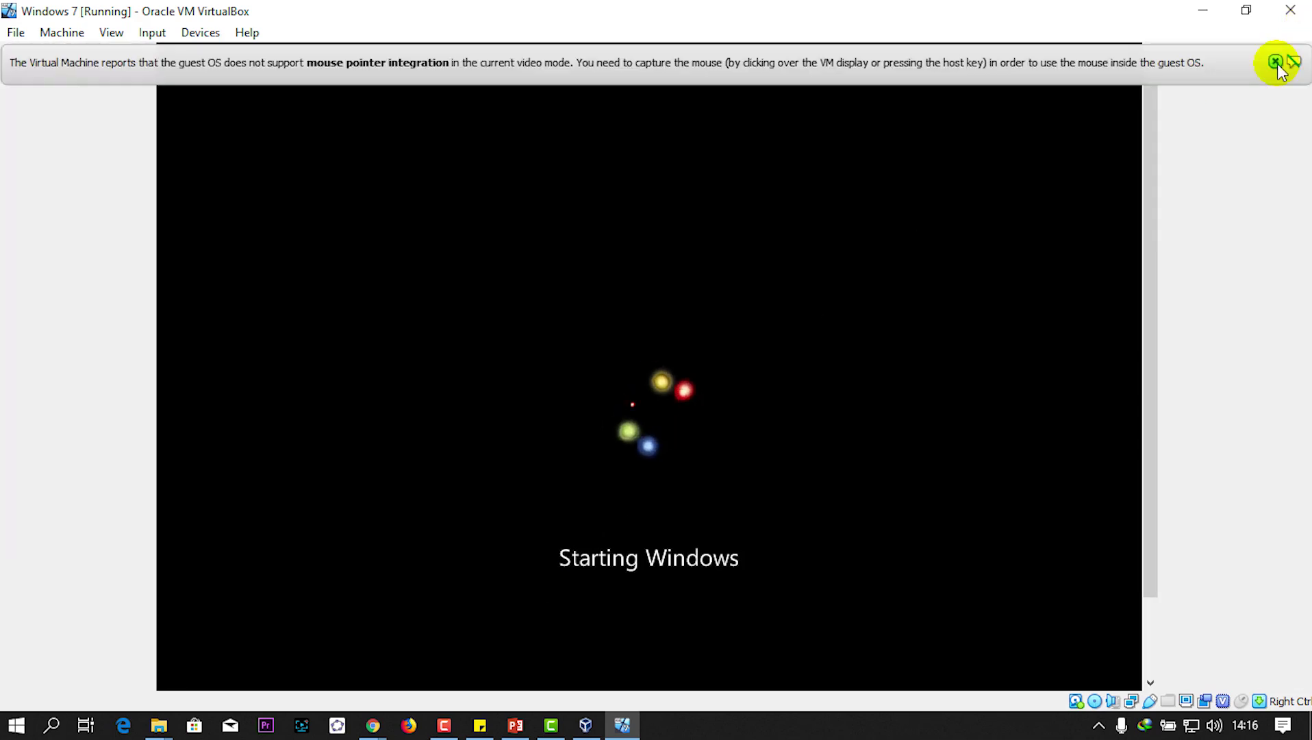
left_click(1231, 170)
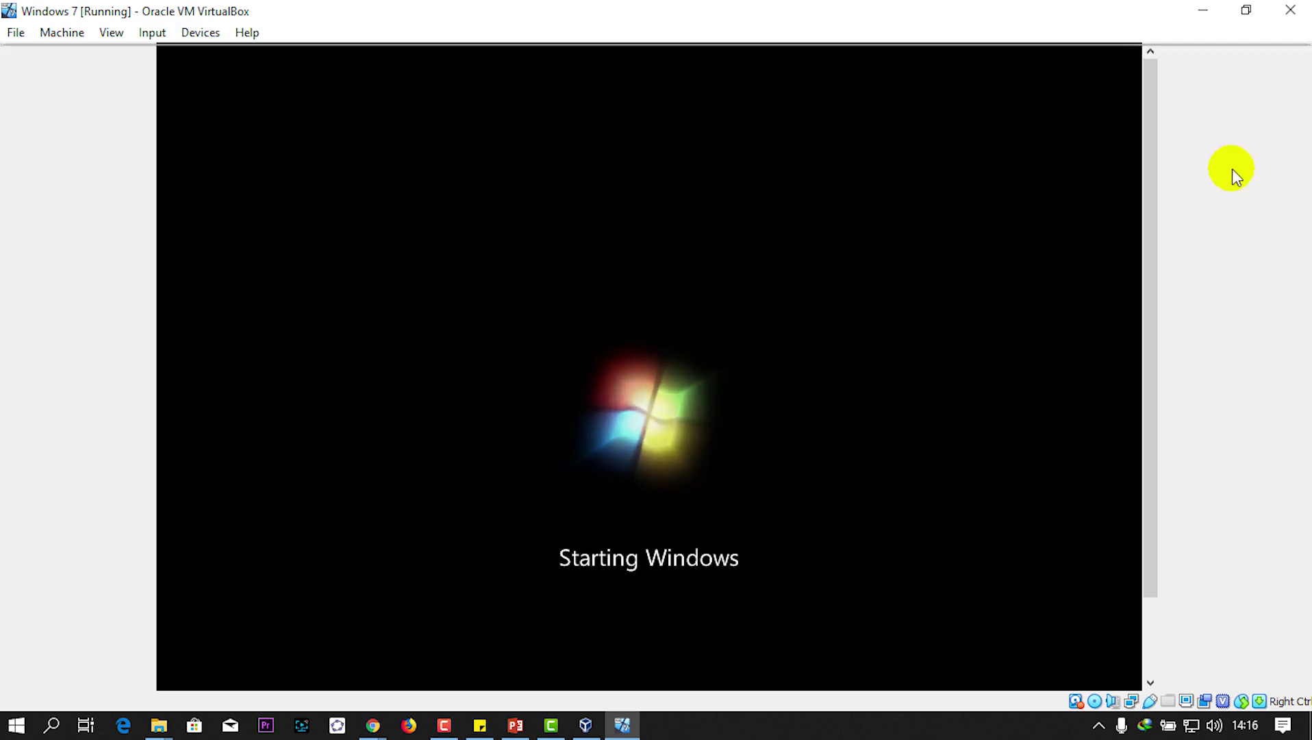
left_click(1277, 60)
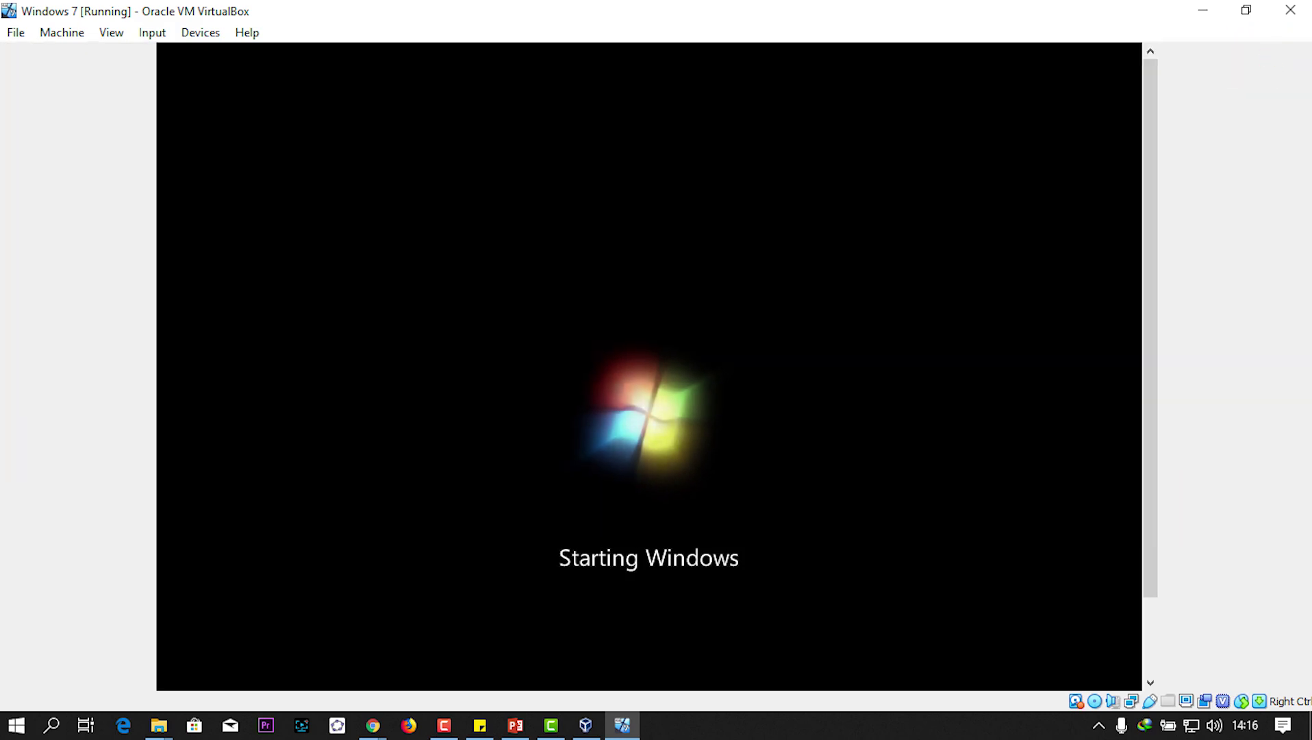
left_click(1273, 59)
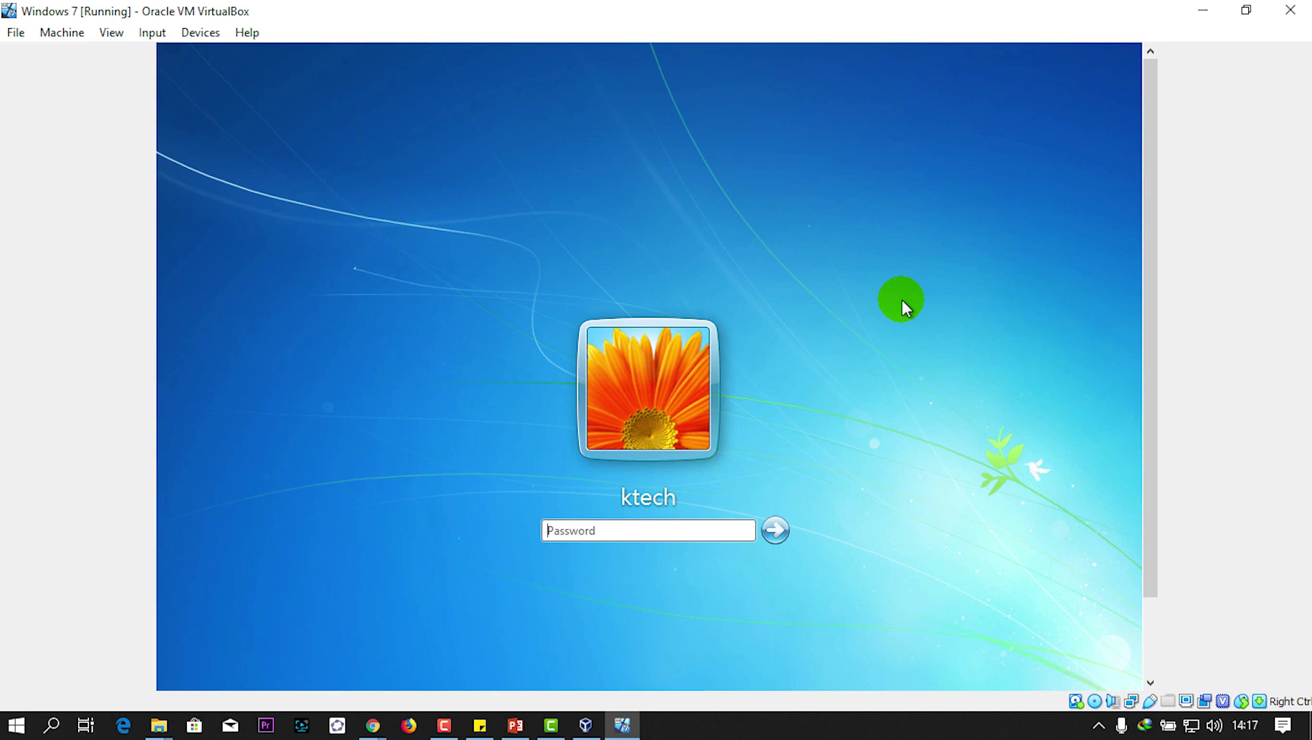
left_click(664, 538)
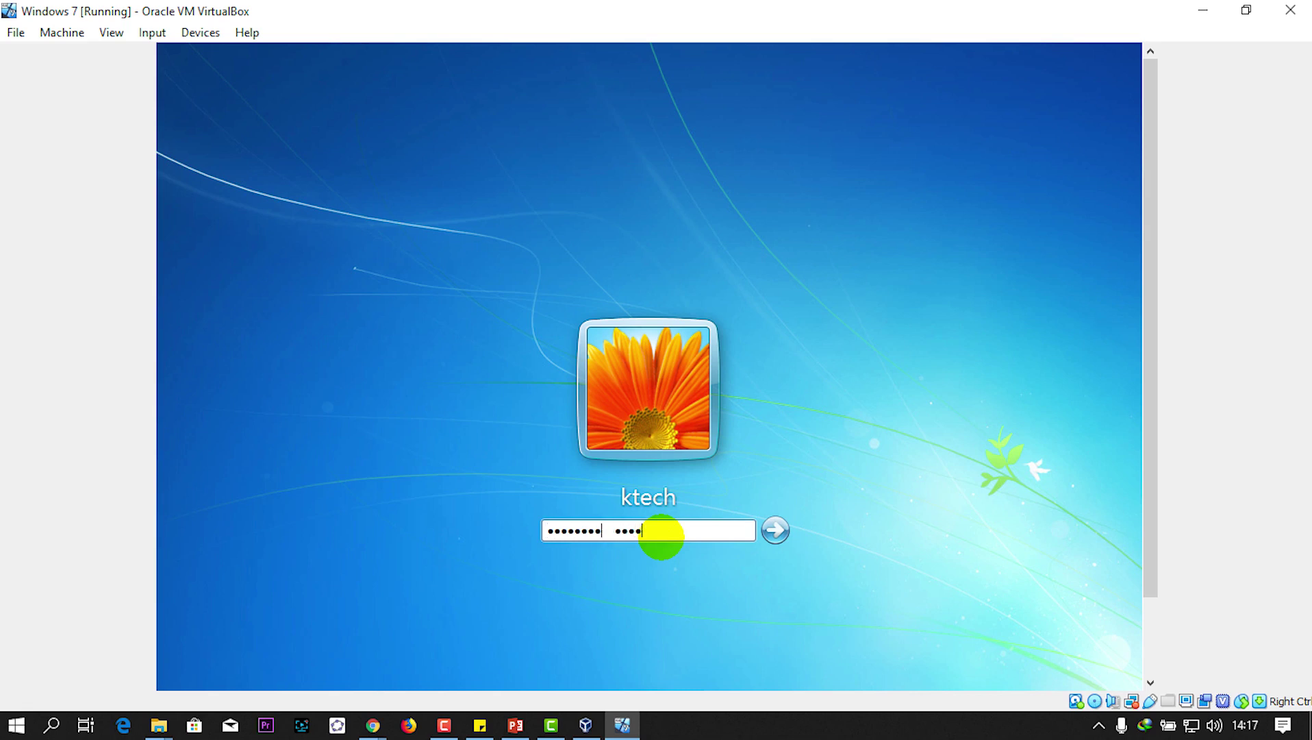
left_click(777, 534)
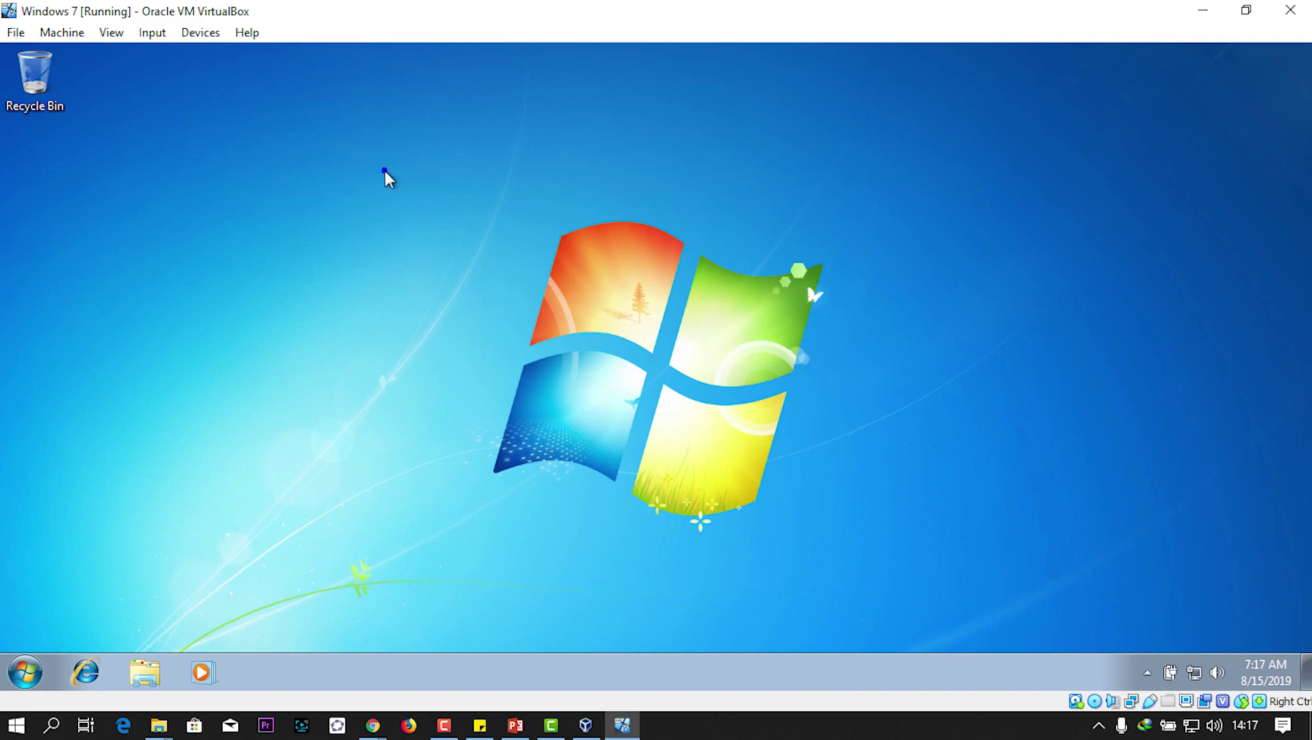
Step: Refresh the guest desktop, switch to full-screen with Host+F, exit it, and maximize VirtualBox
right_click(370, 150)
left_click(421, 205)
key("ctrl+f")
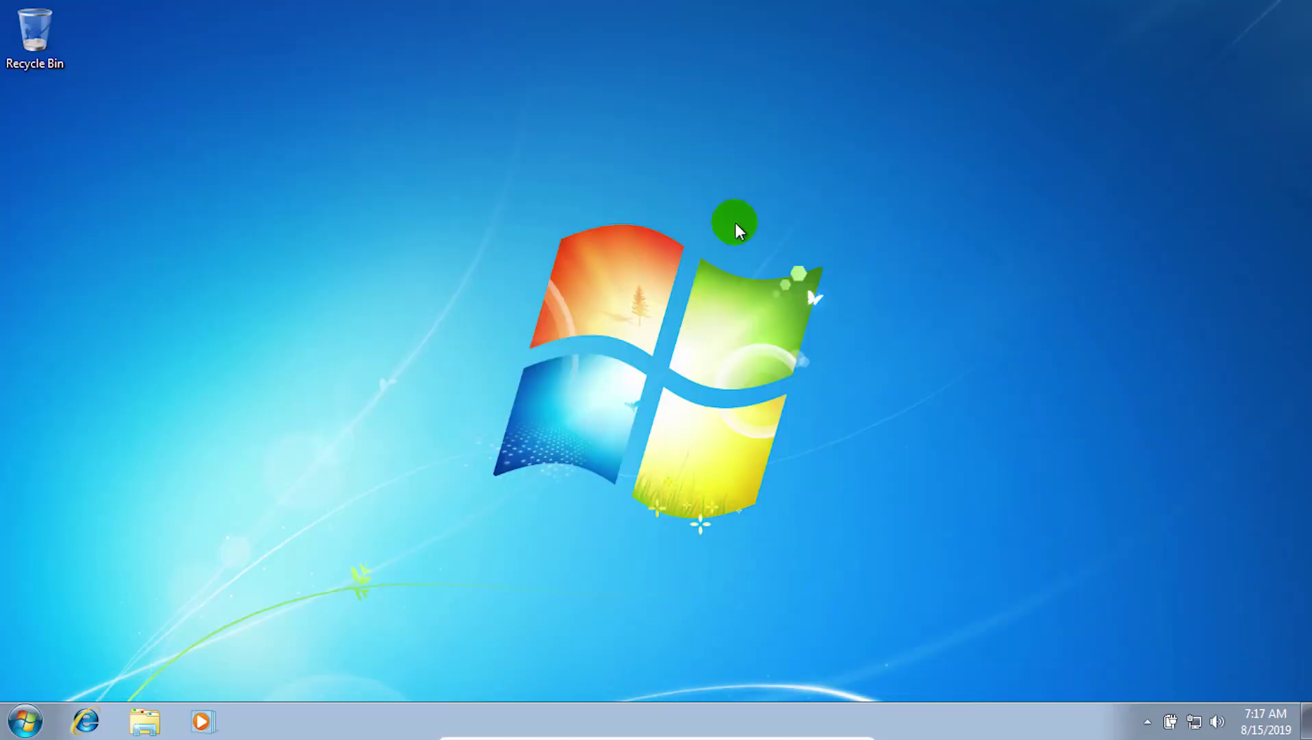
mouse_move(867, 732)
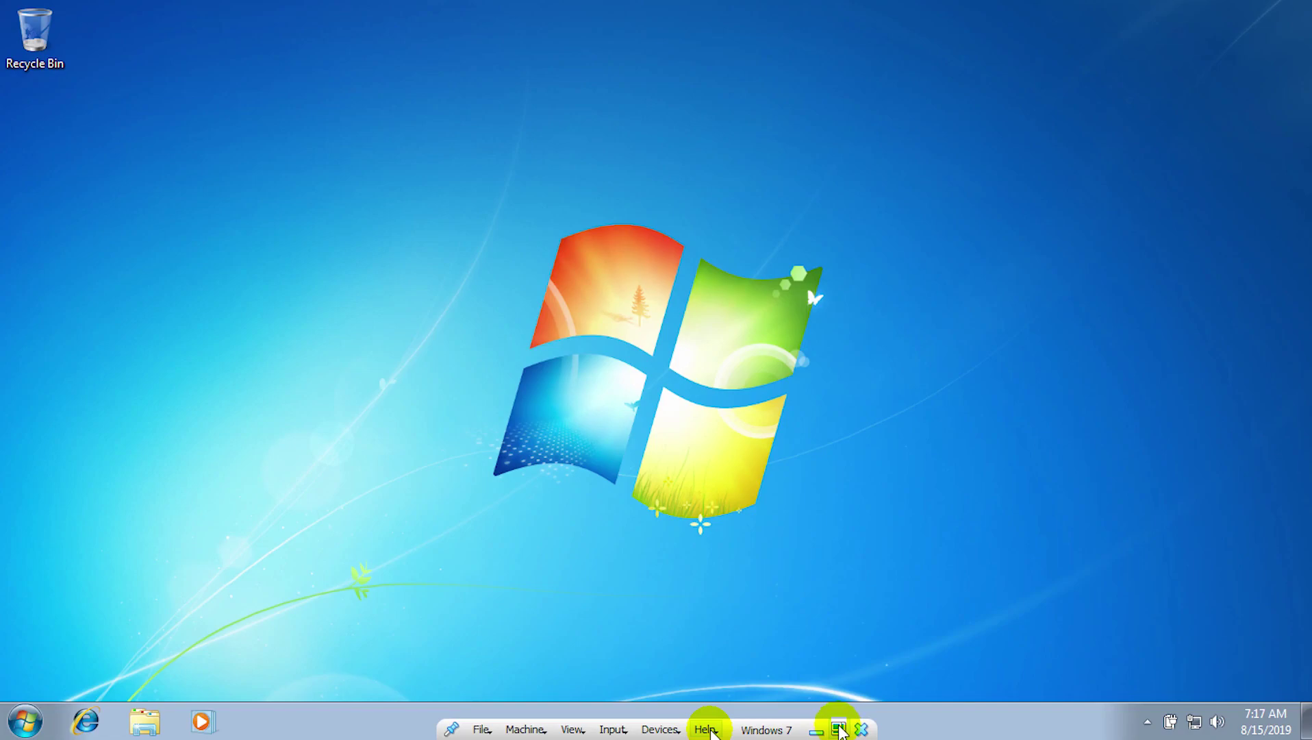
left_click(839, 730)
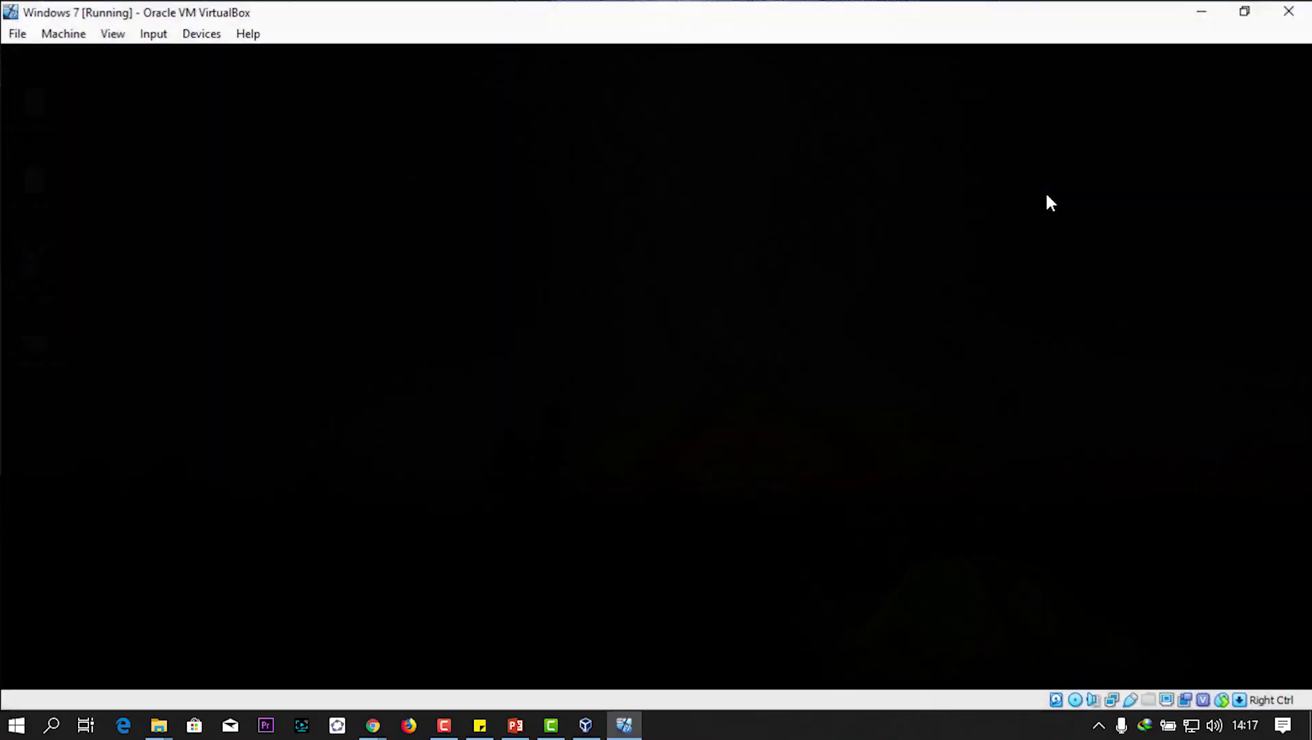
left_click(1247, 9)
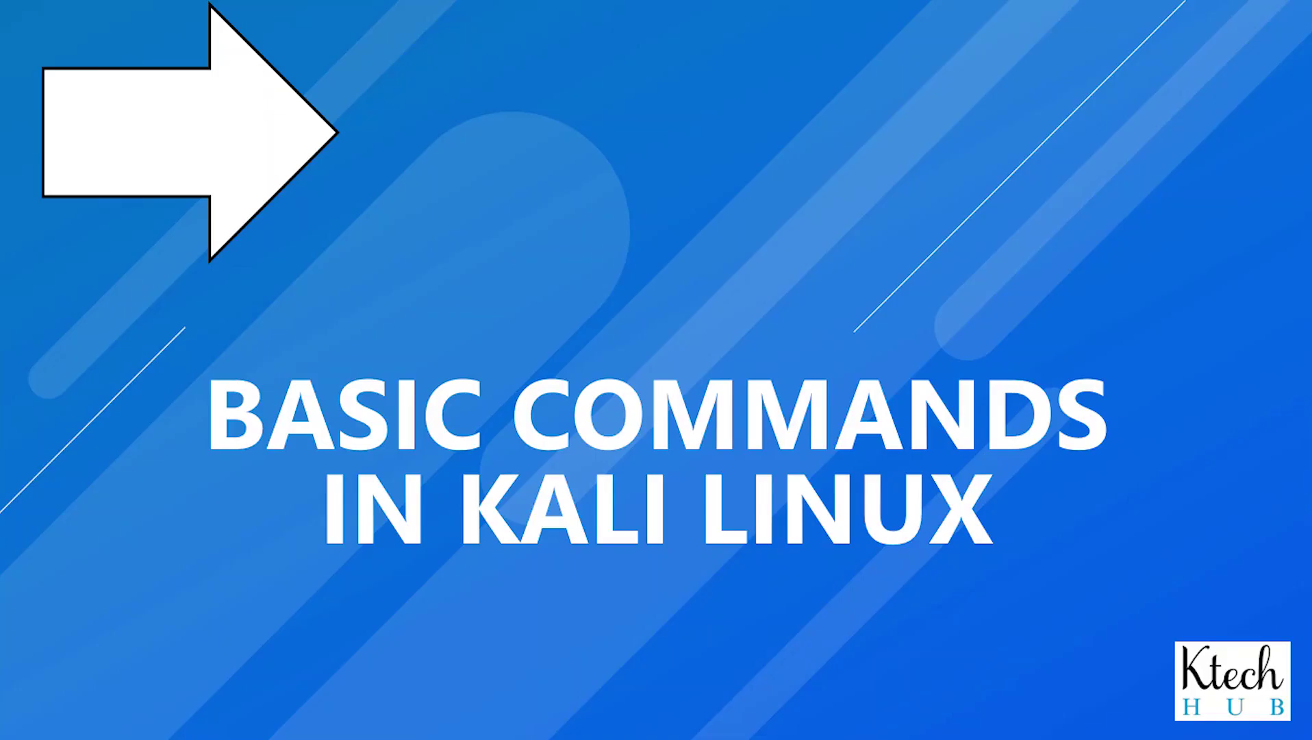